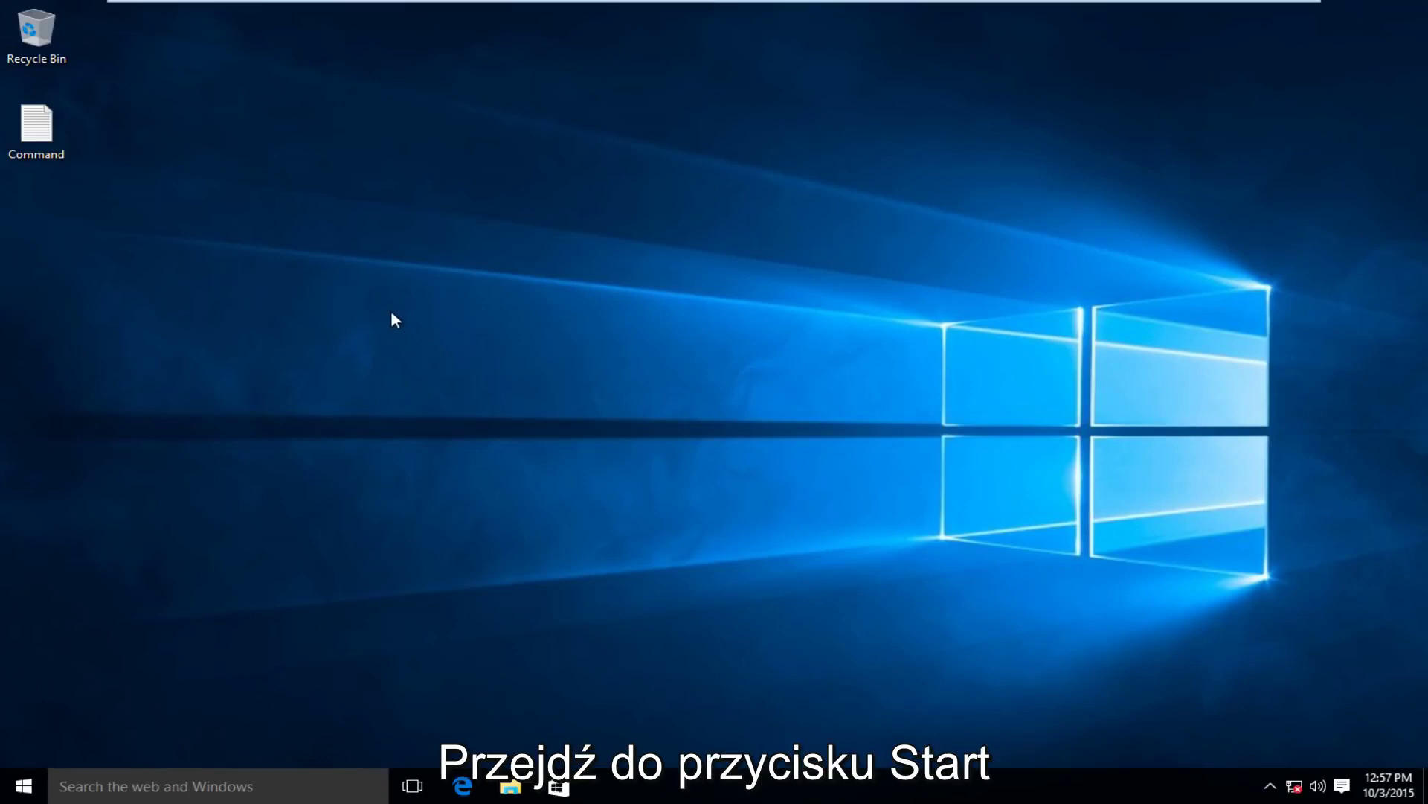
# Re-enable the disabled Ethernet0 adapter from Network Connections via the Win+X menu.
pyautogui.rightClick(20, 785)
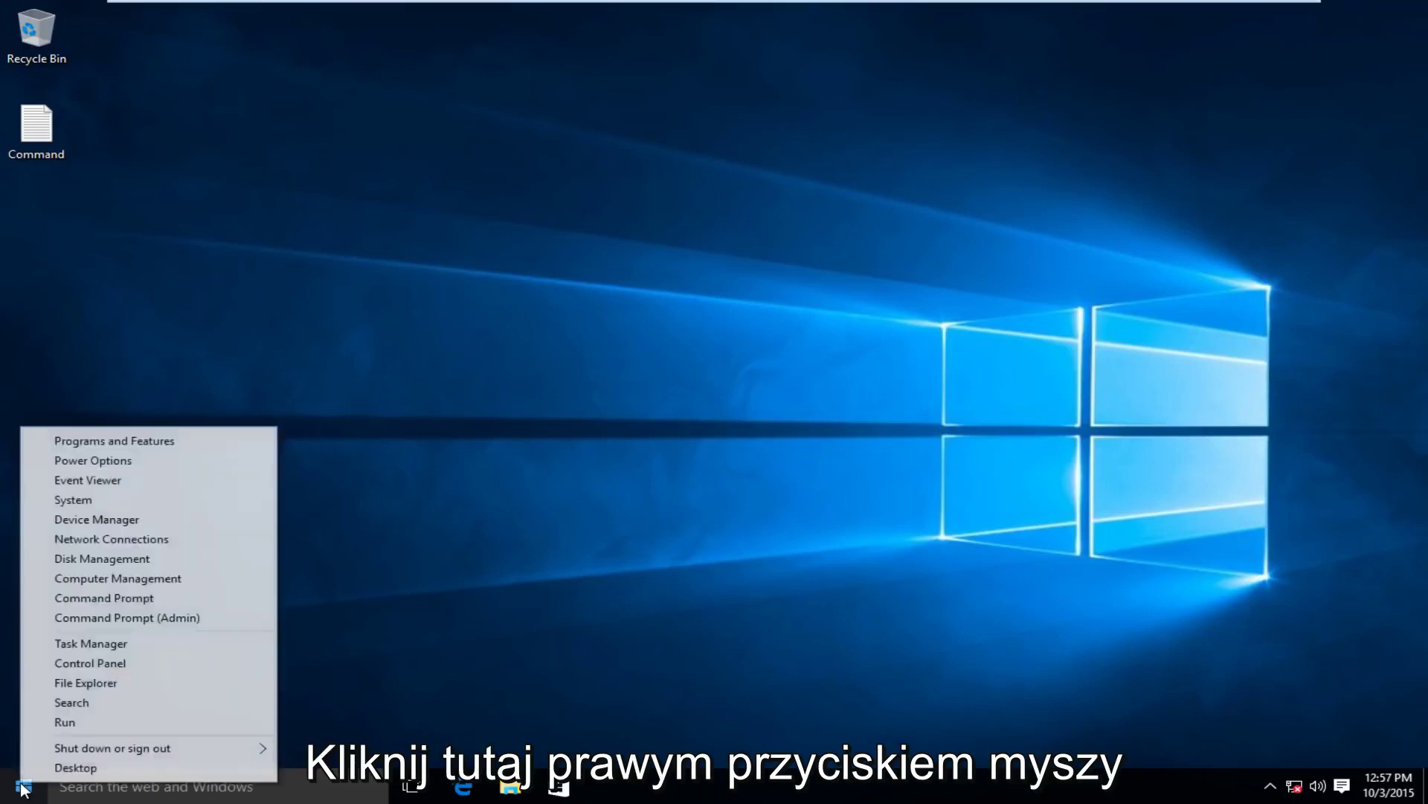
pyautogui.click(86, 542)
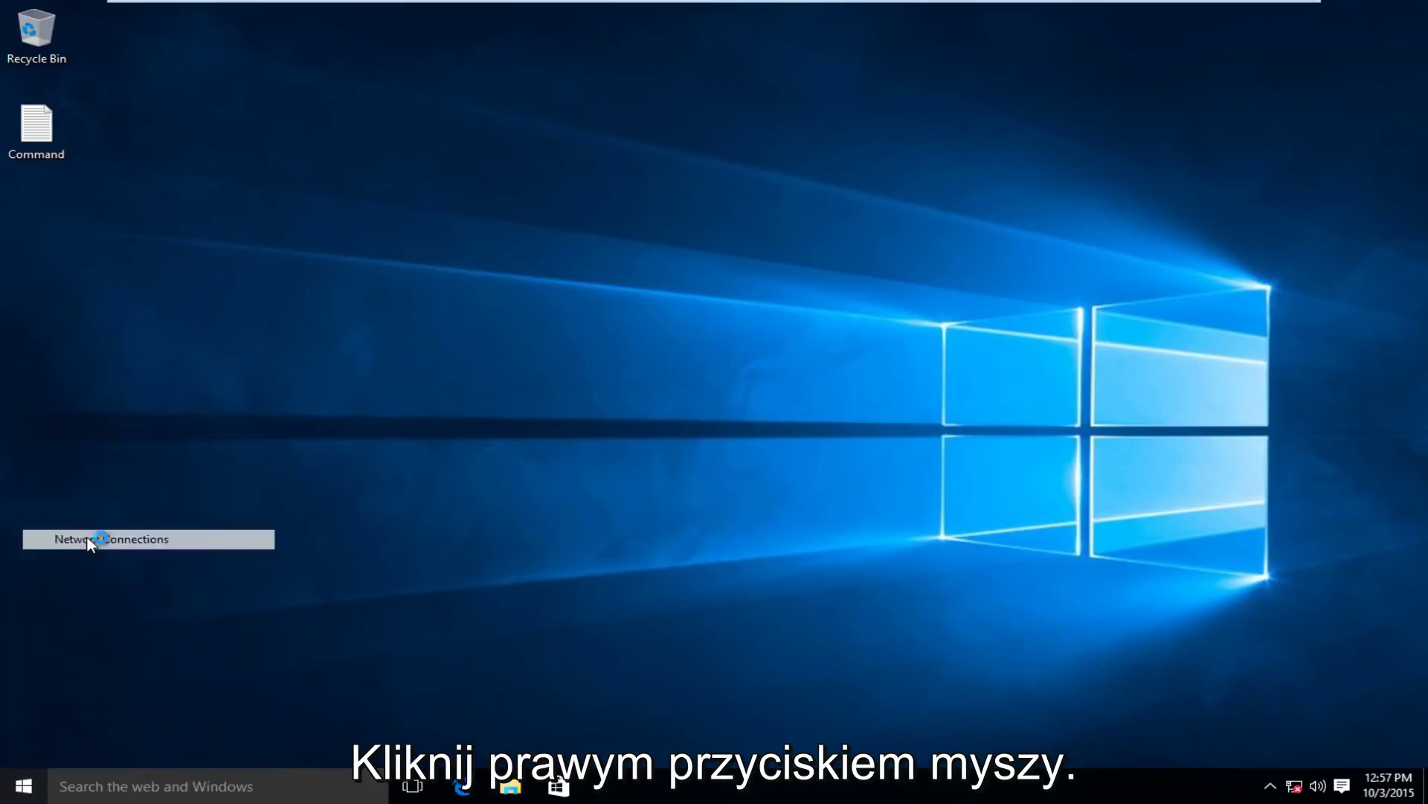
pyautogui.click(311, 241)
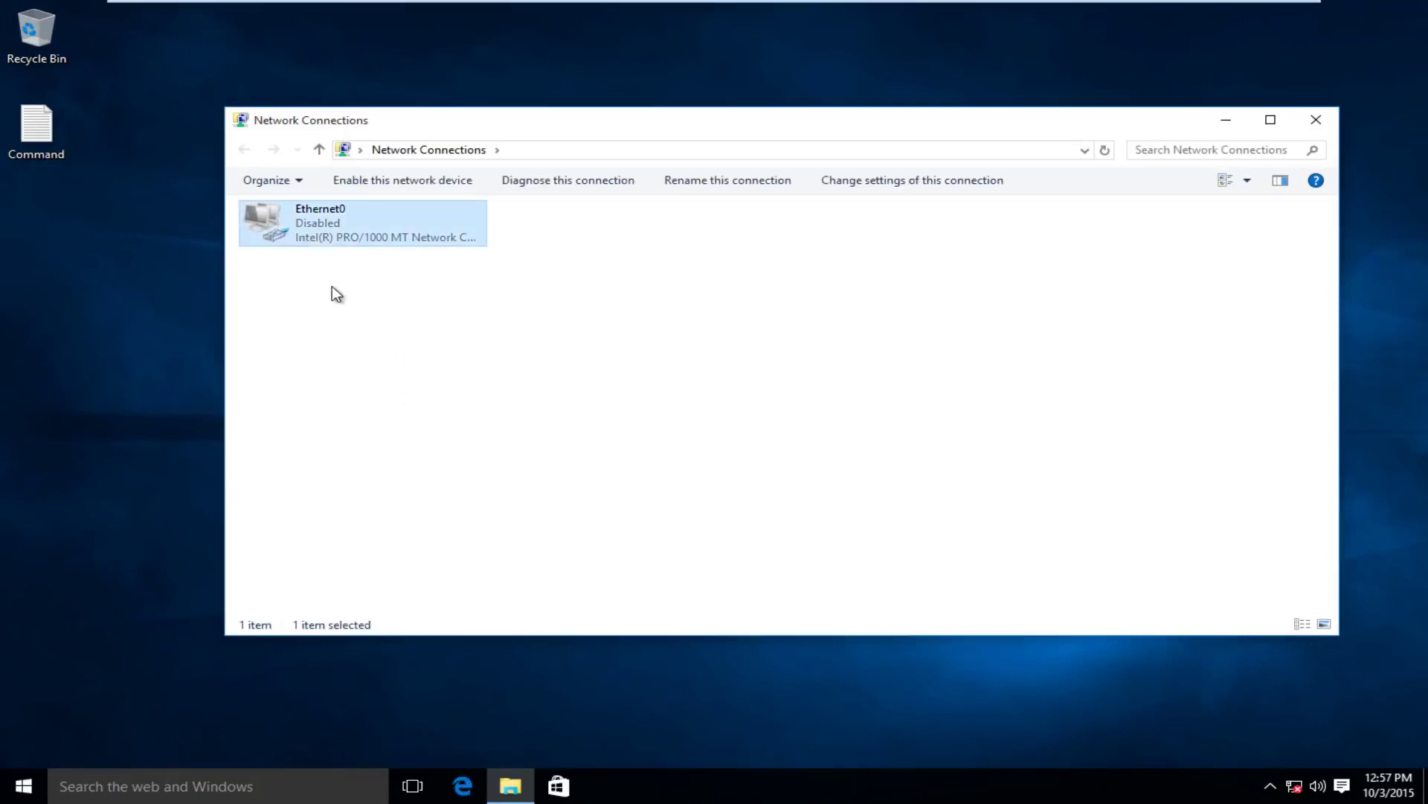
pyautogui.rightClick(316, 227)
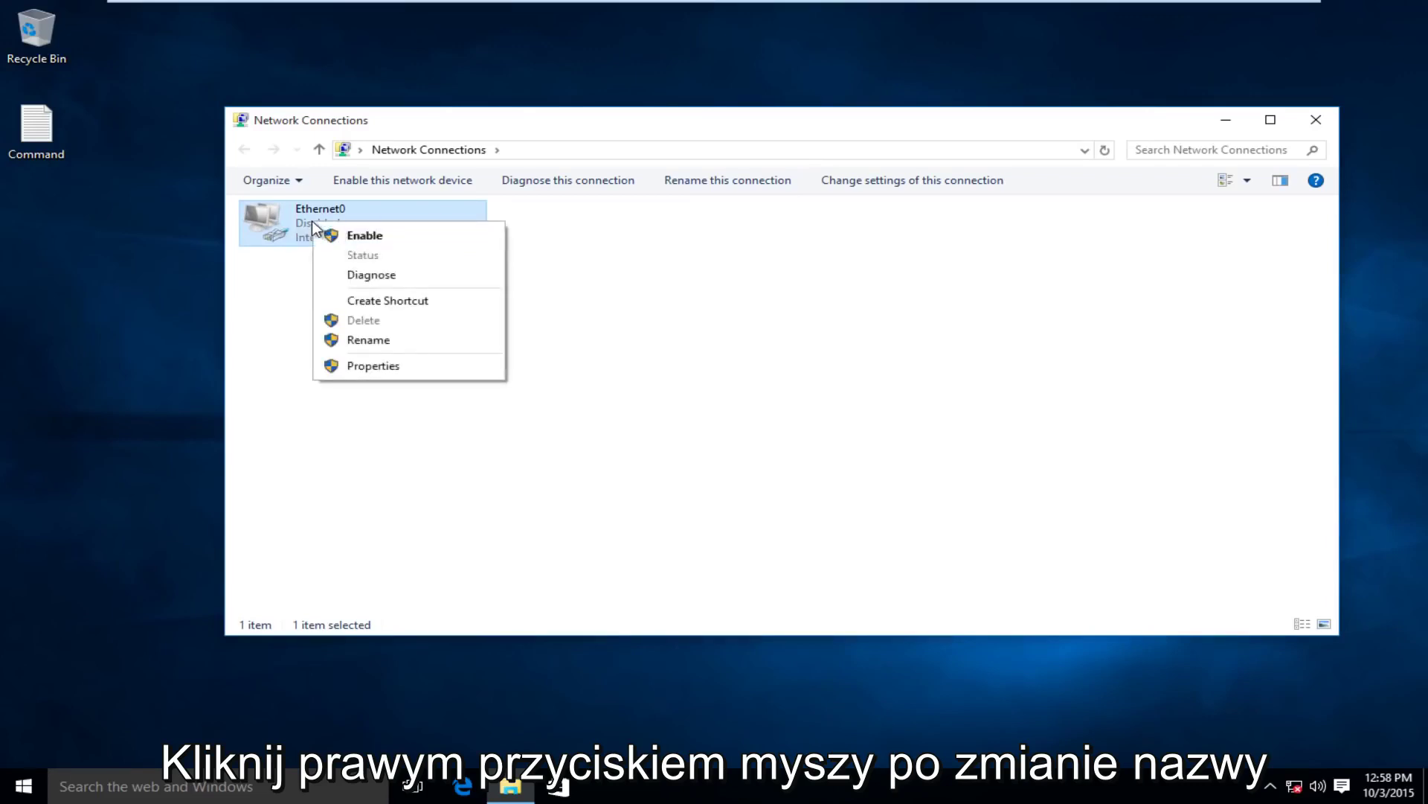
pyautogui.rightClick(321, 220)
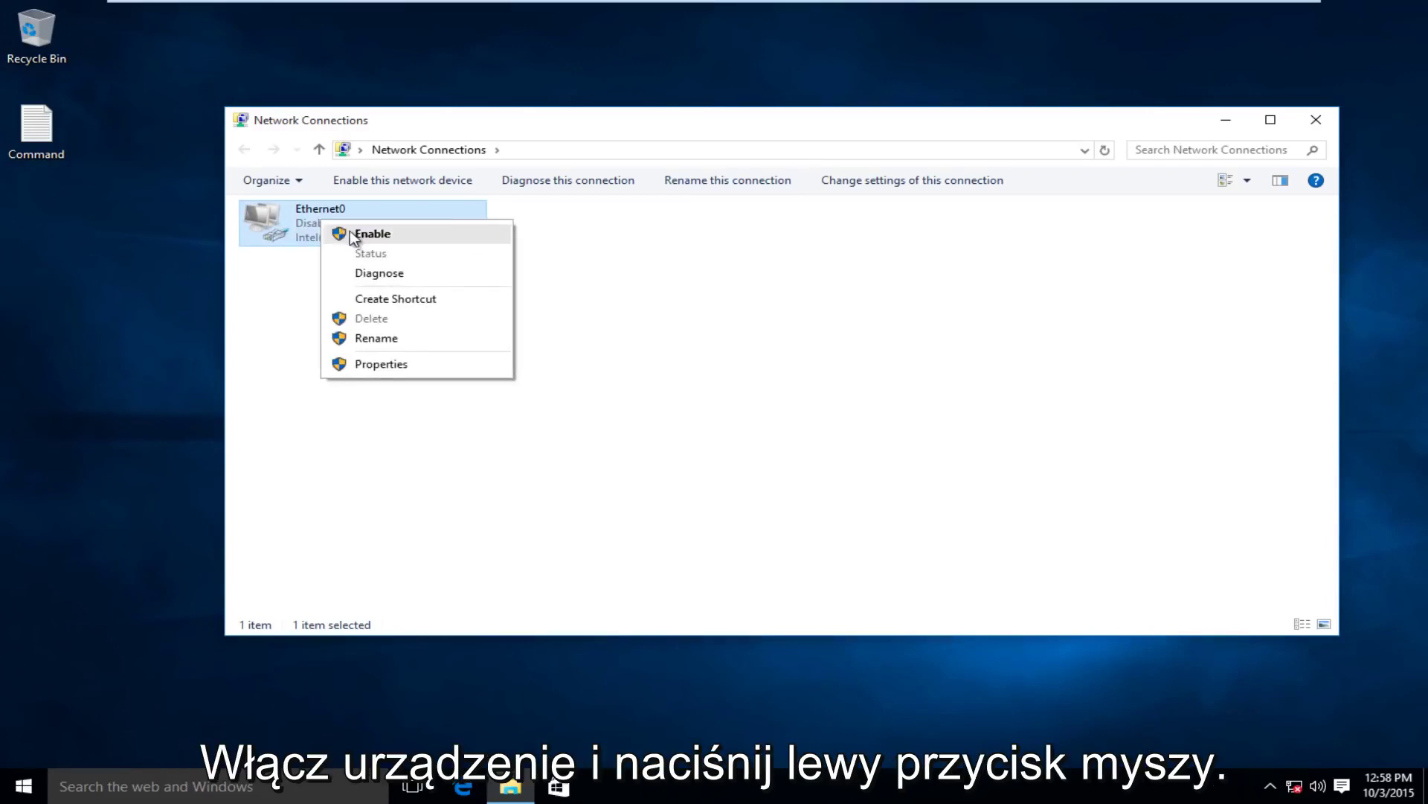
pyautogui.click(371, 235)
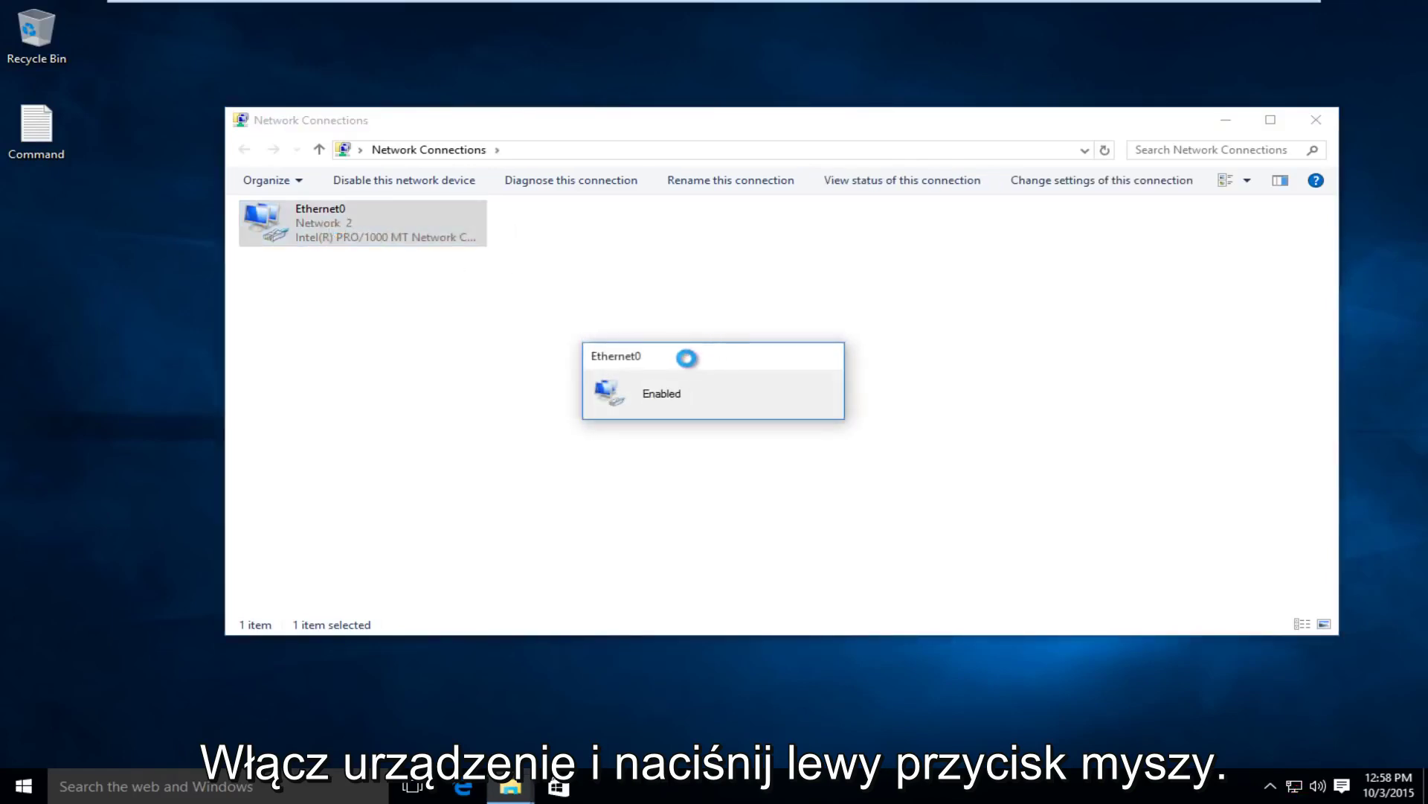
pyautogui.moveTo(1304, 793)
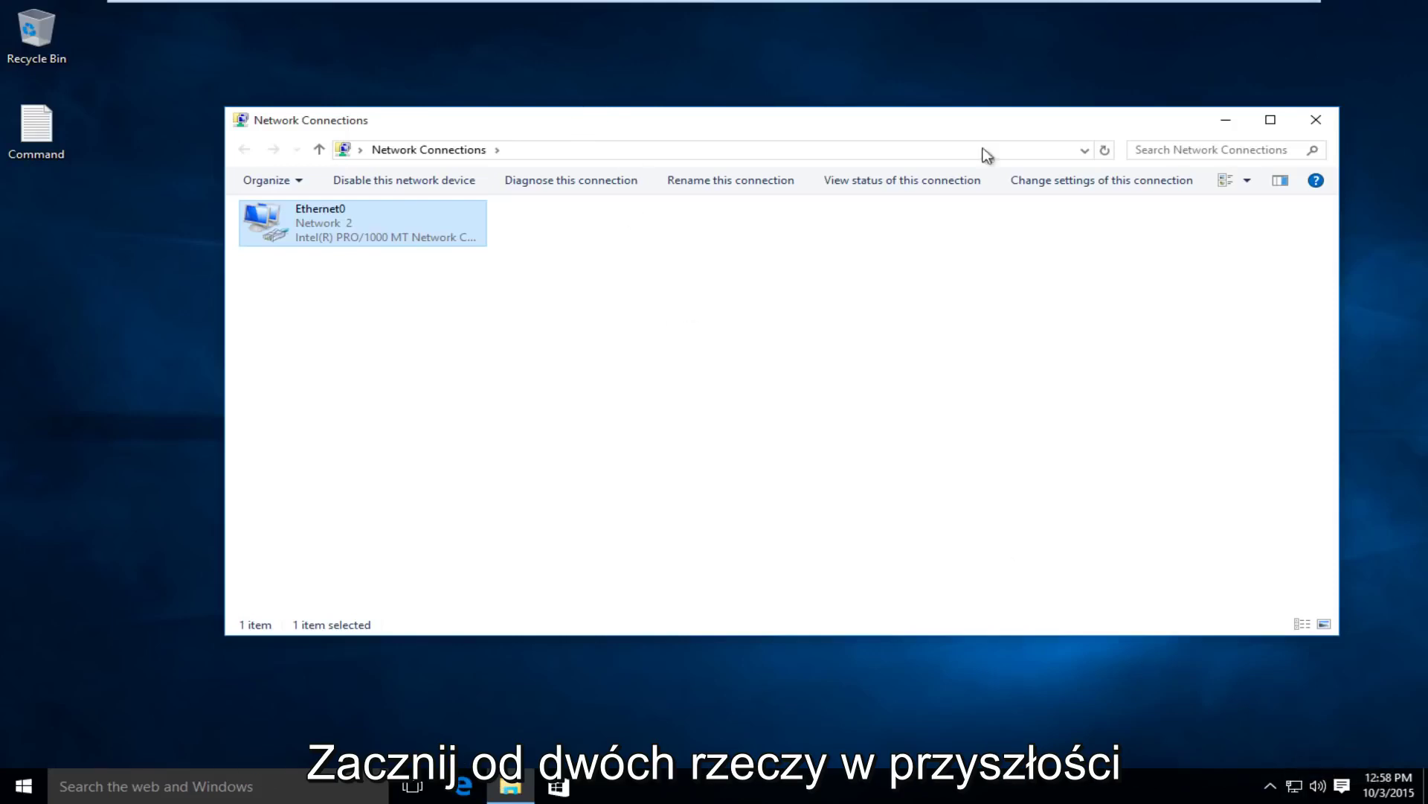
# Close Network Connections, search 'control' to open Control Panel, and go to Network and Internet.
pyautogui.click(1314, 123)
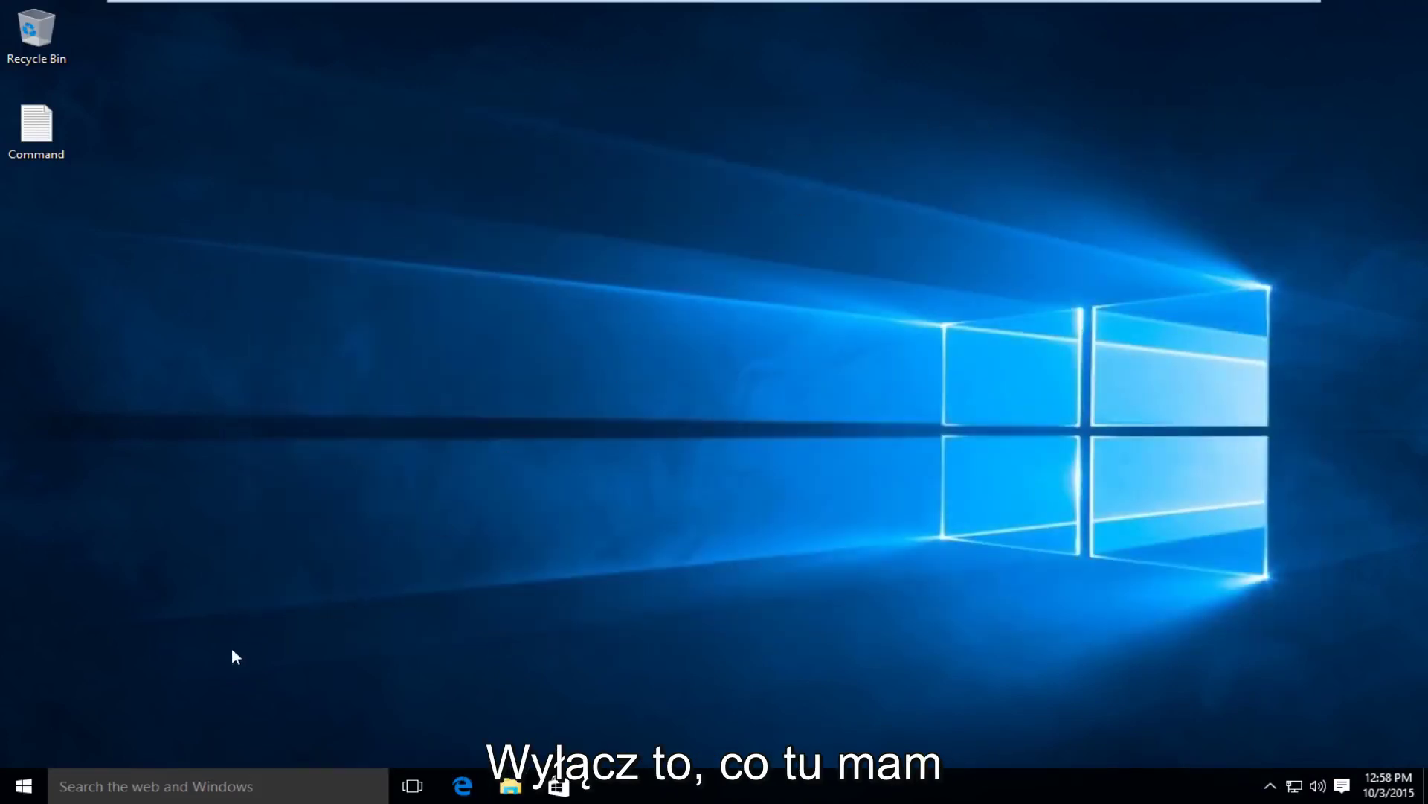
pyautogui.click(104, 777)
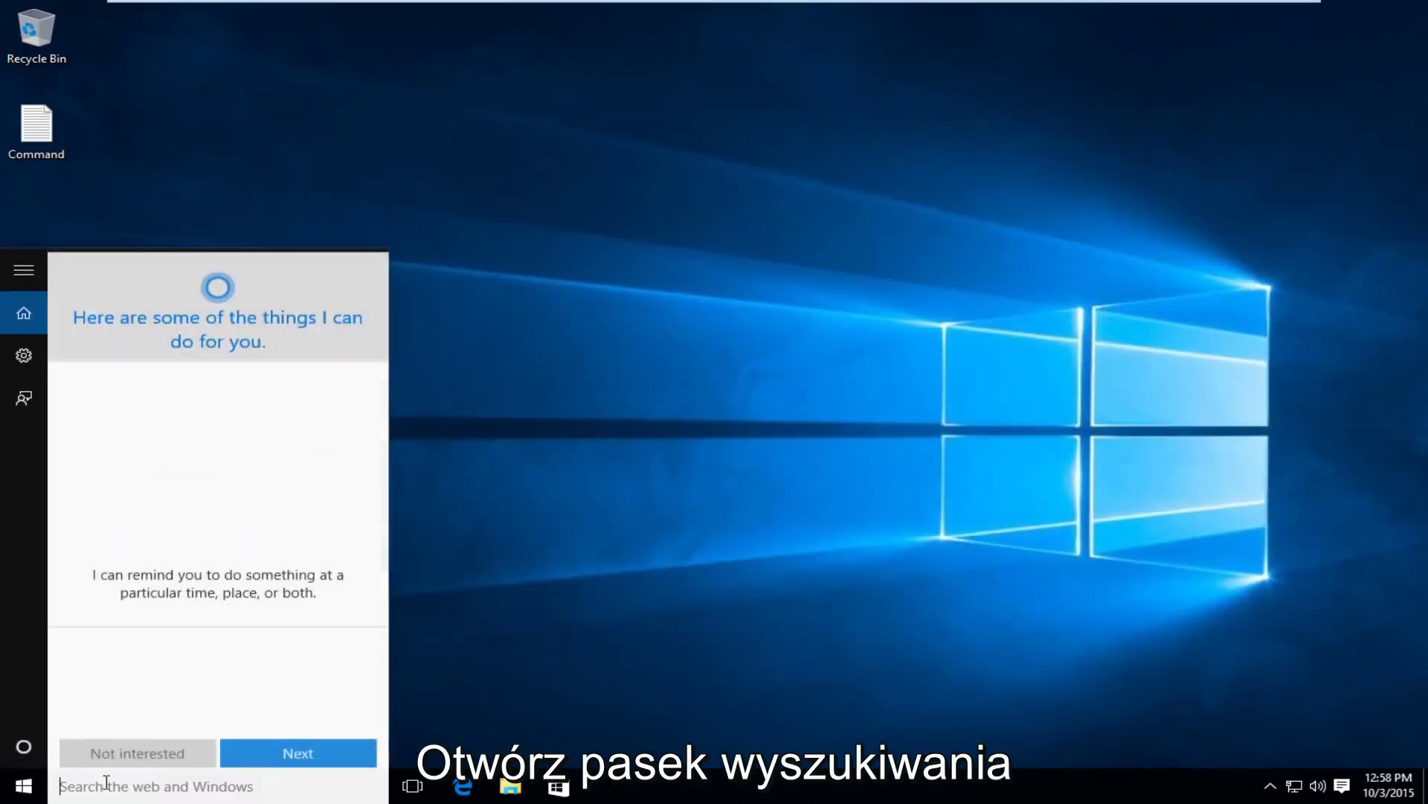
pyautogui.write('control')
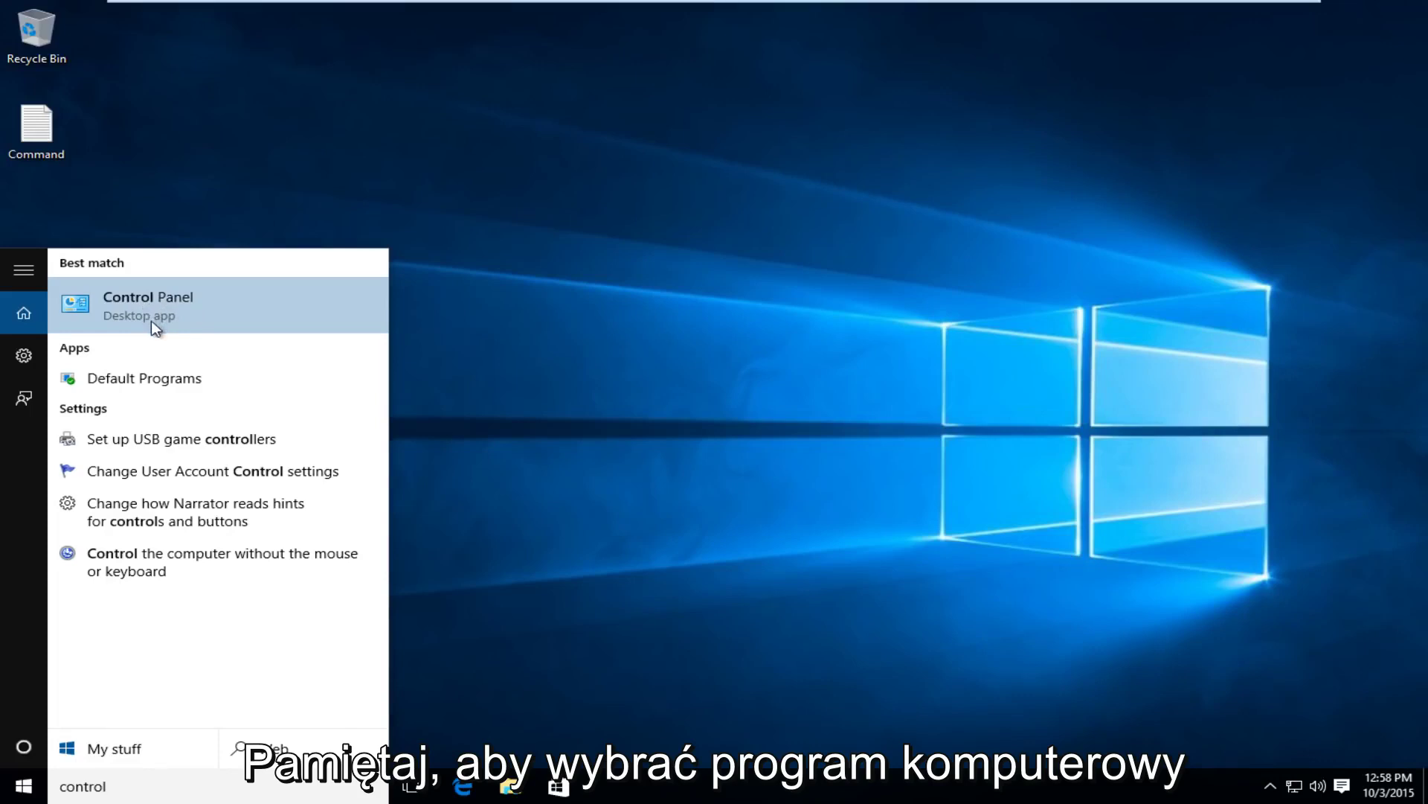
pyautogui.click(173, 303)
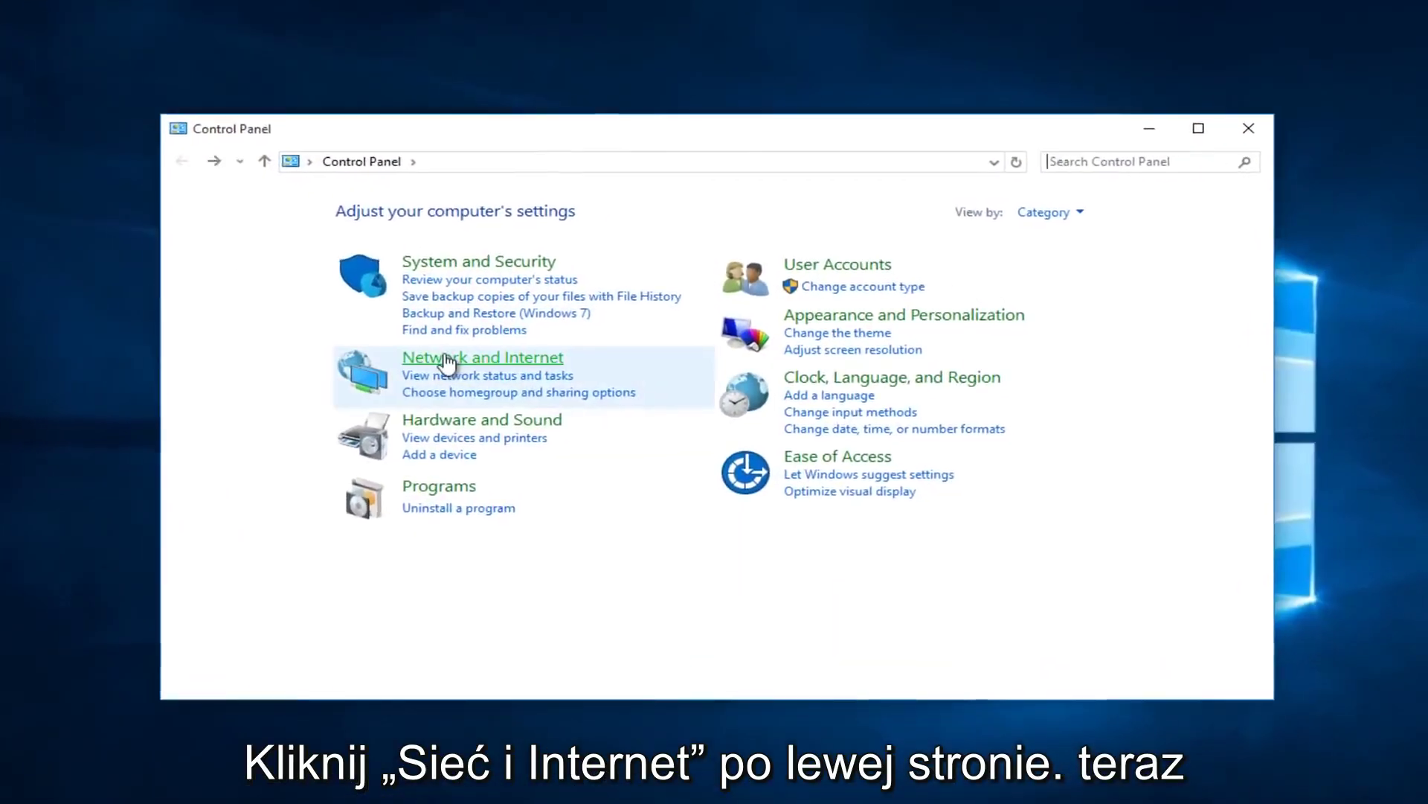
pyautogui.click(415, 361)
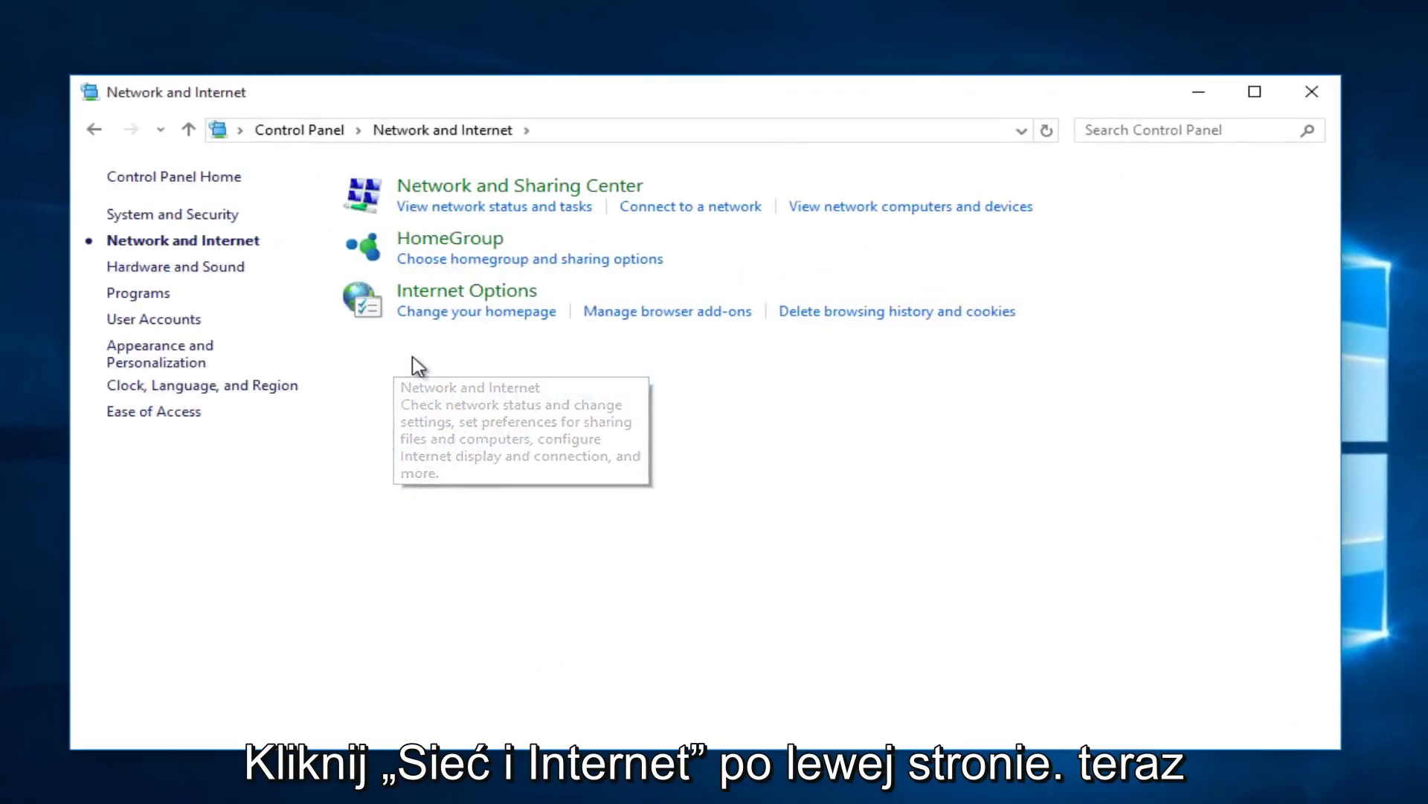
# Untick 'Use a proxy server for your LAN' (1.1.1.1, port 80) in Internet Options LAN settings and confirm.
pyautogui.click(454, 302)
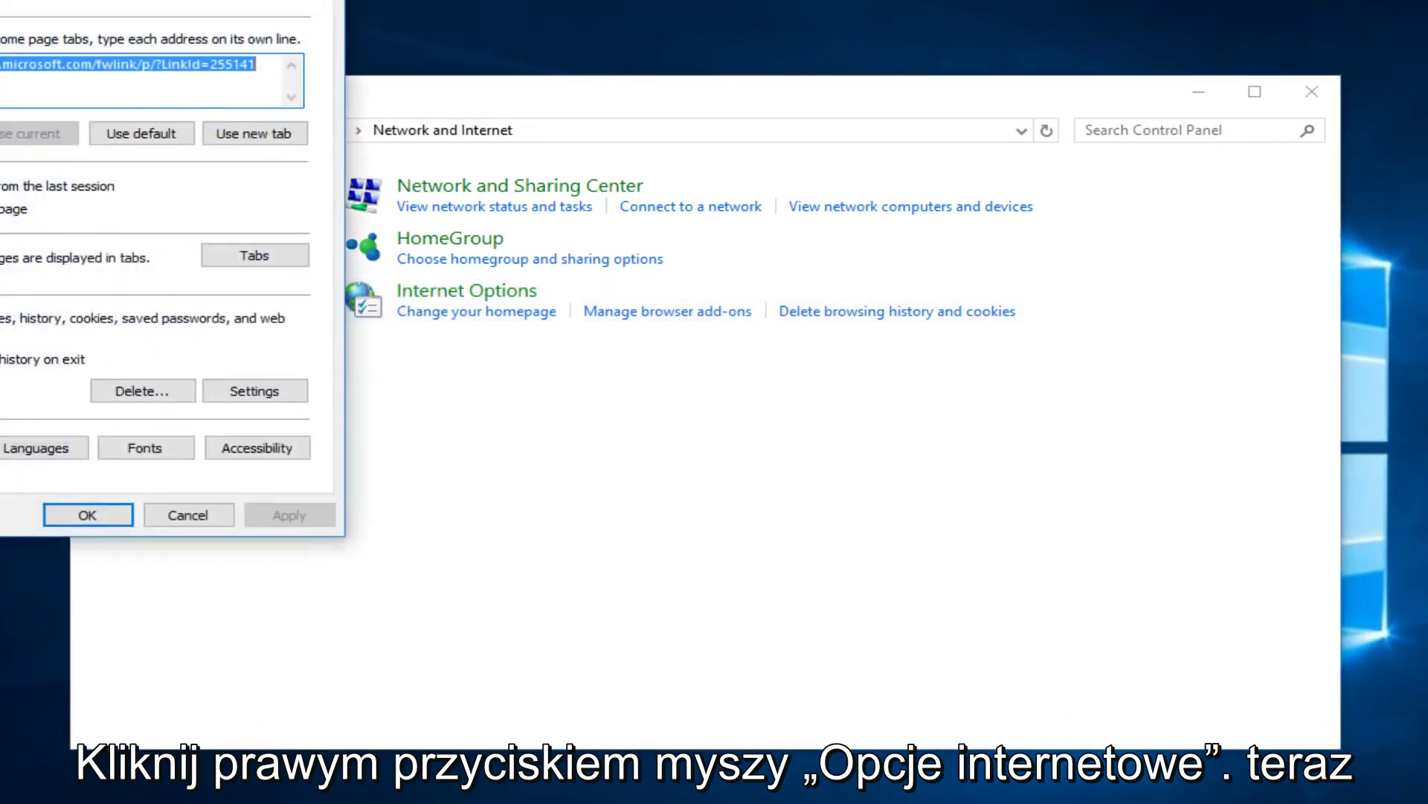
pyautogui.moveTo(640, 93); pyautogui.dragTo(669, 104)
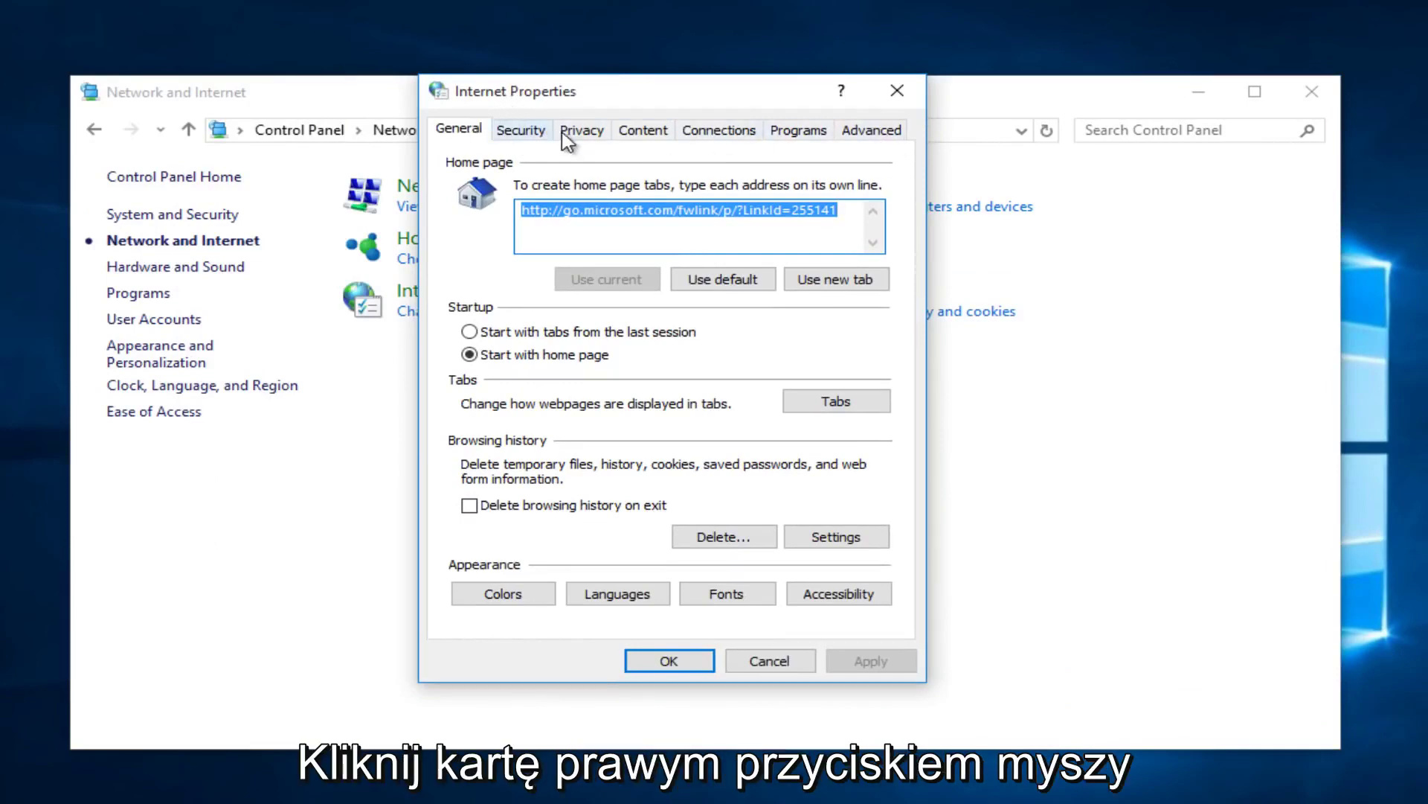
pyautogui.click(726, 134)
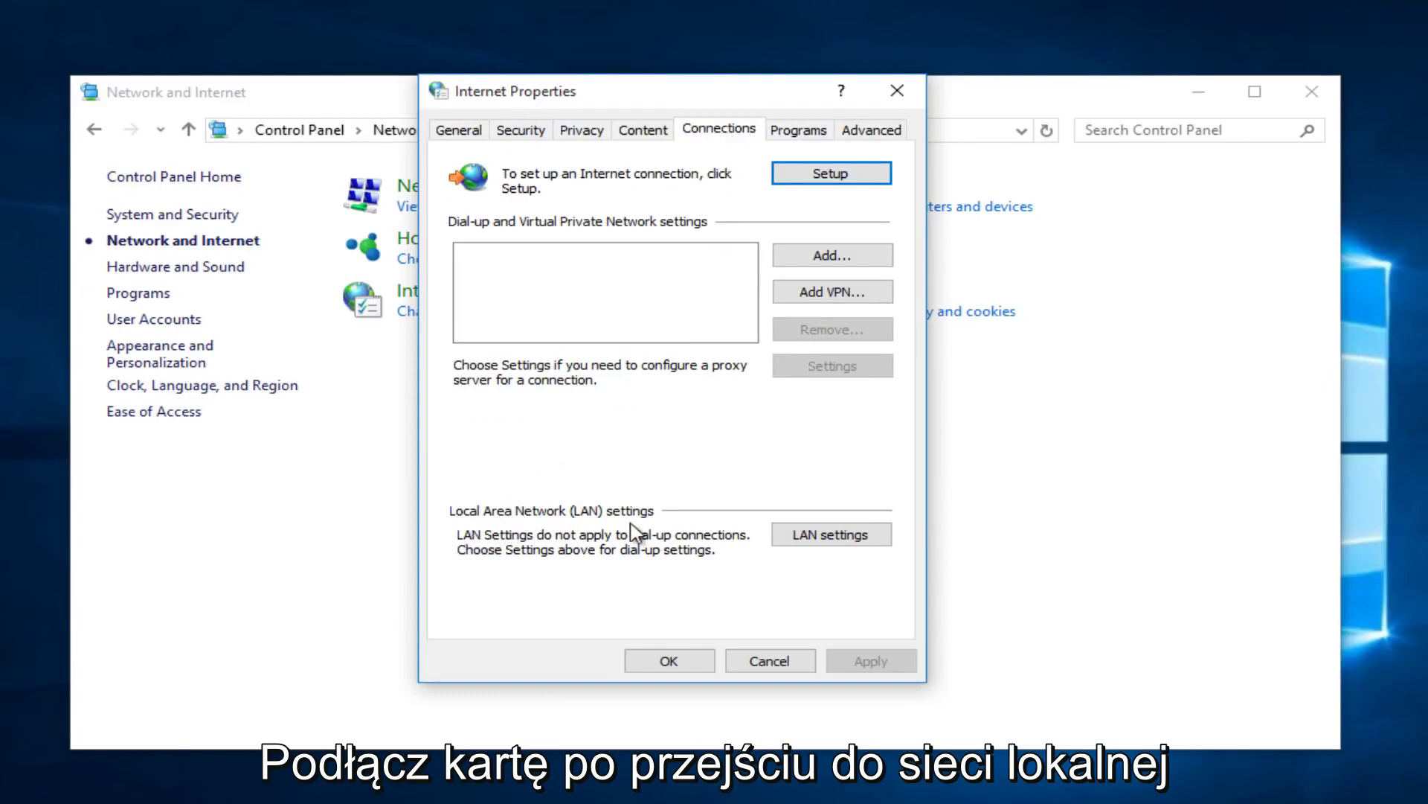
pyautogui.click(813, 534)
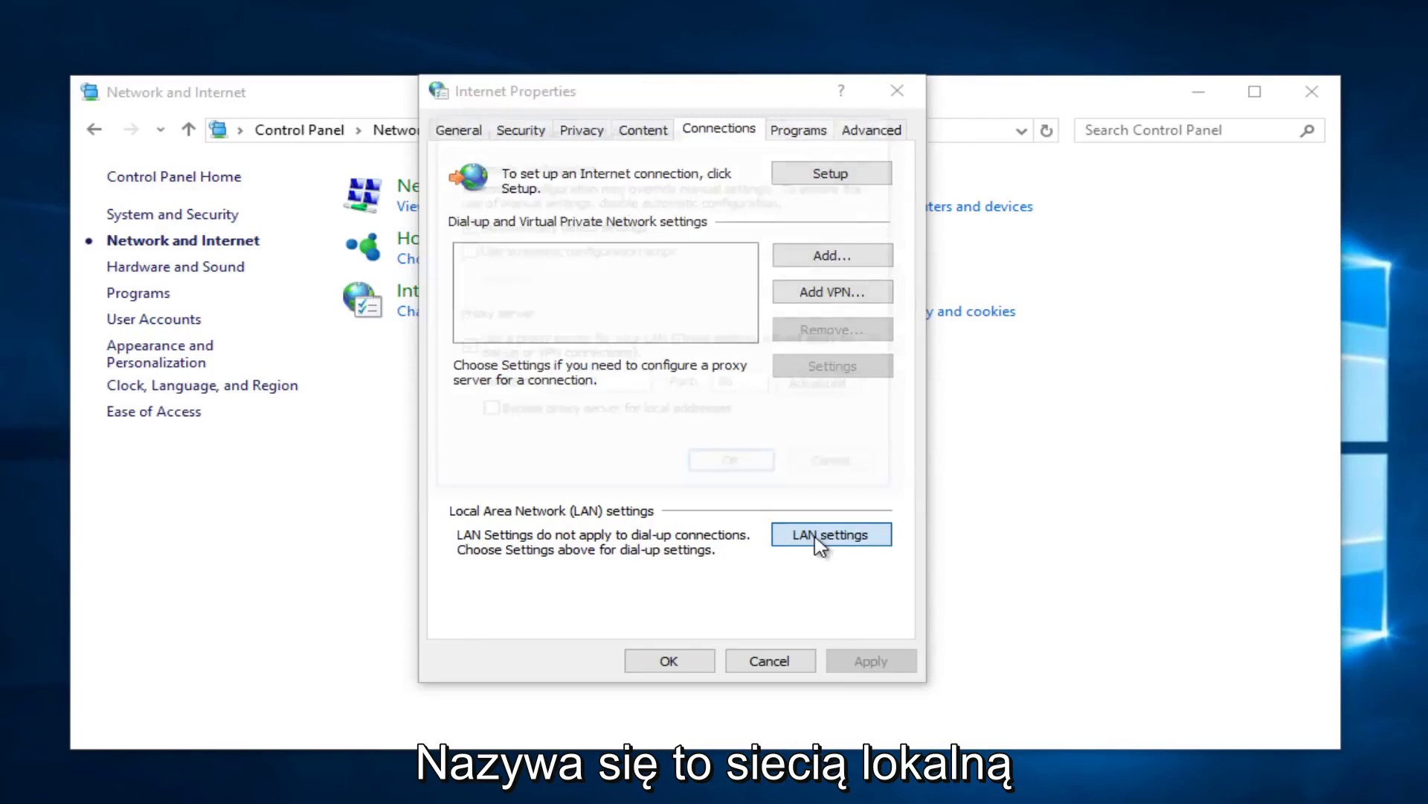
pyautogui.moveTo(634, 133); pyautogui.dragTo(627, 151)
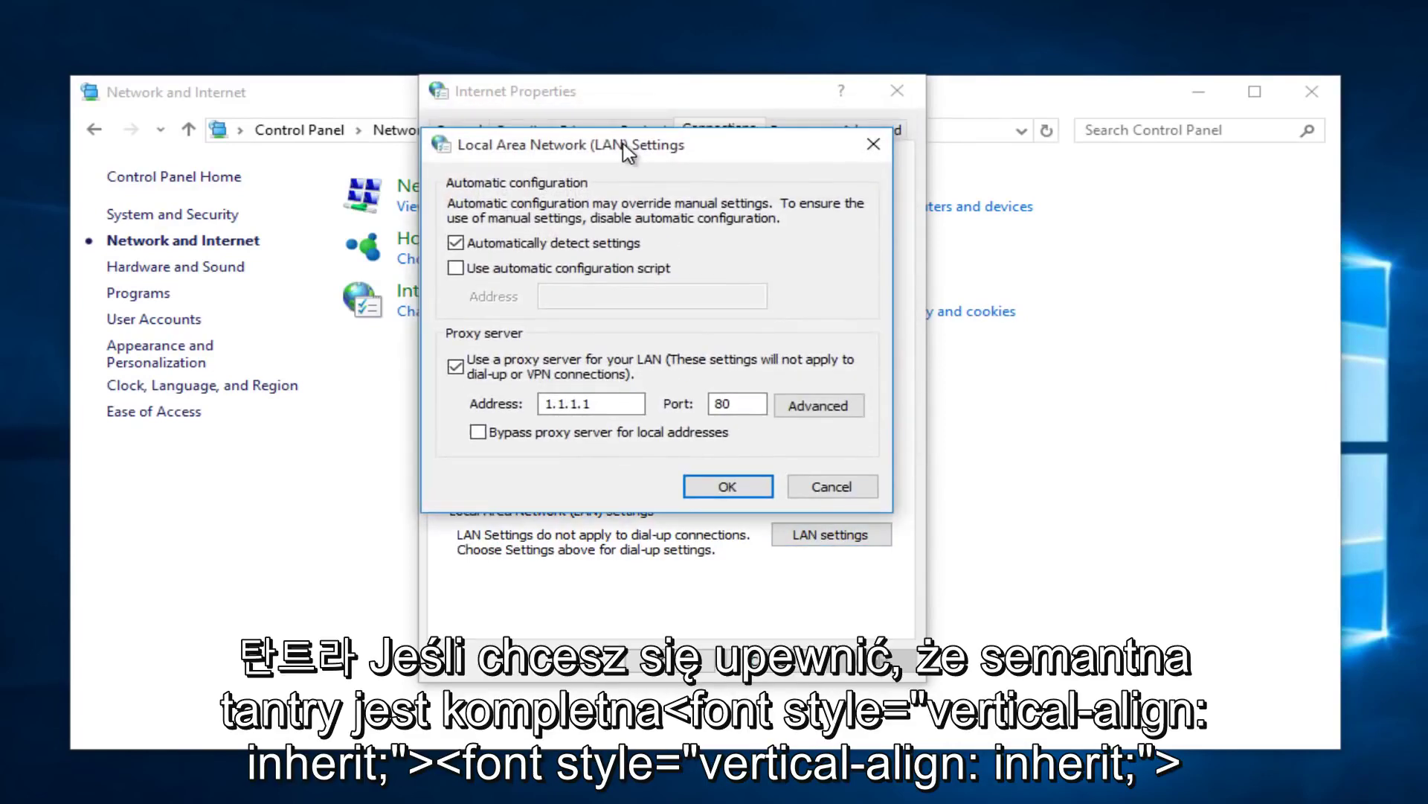
pyautogui.click(456, 367)
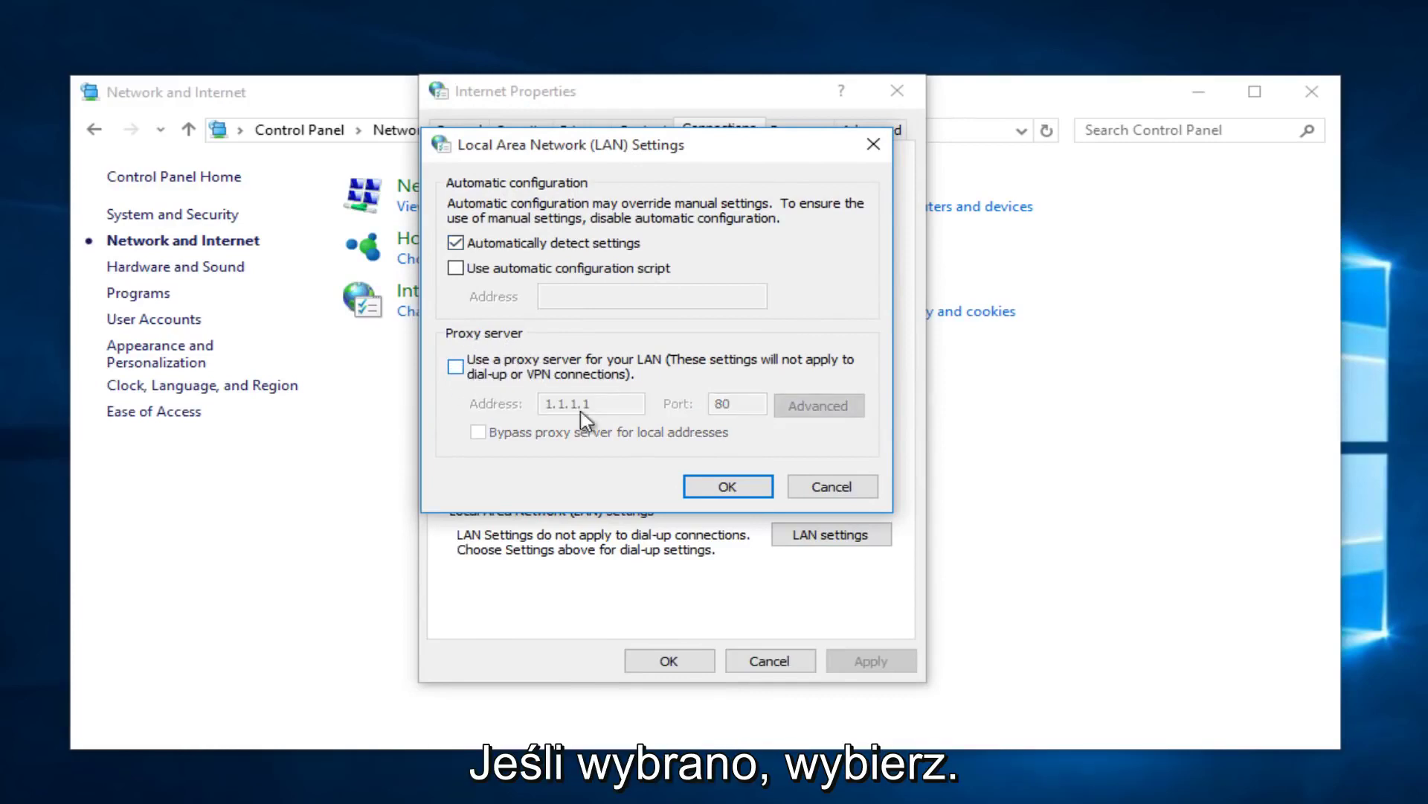
pyautogui.click(704, 488)
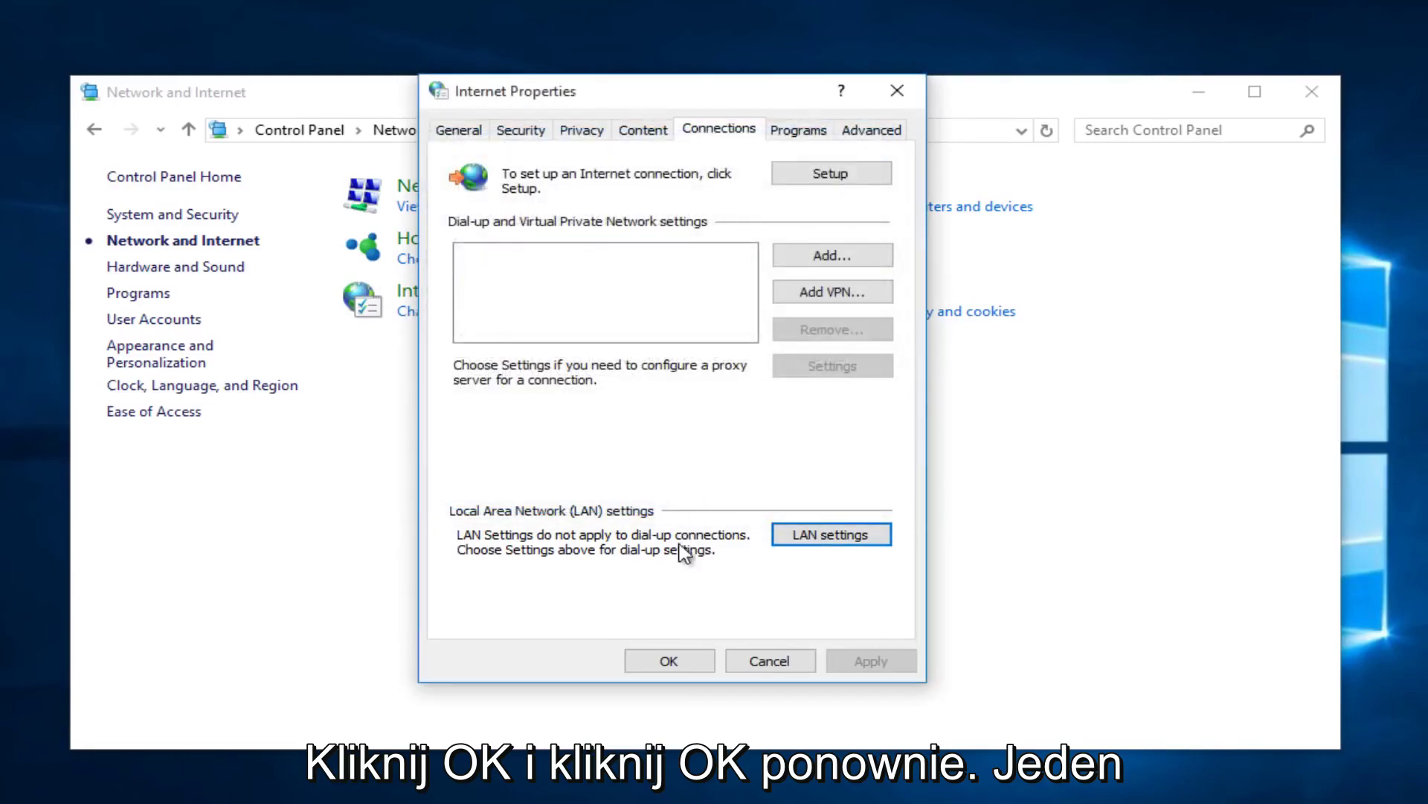
pyautogui.click(665, 655)
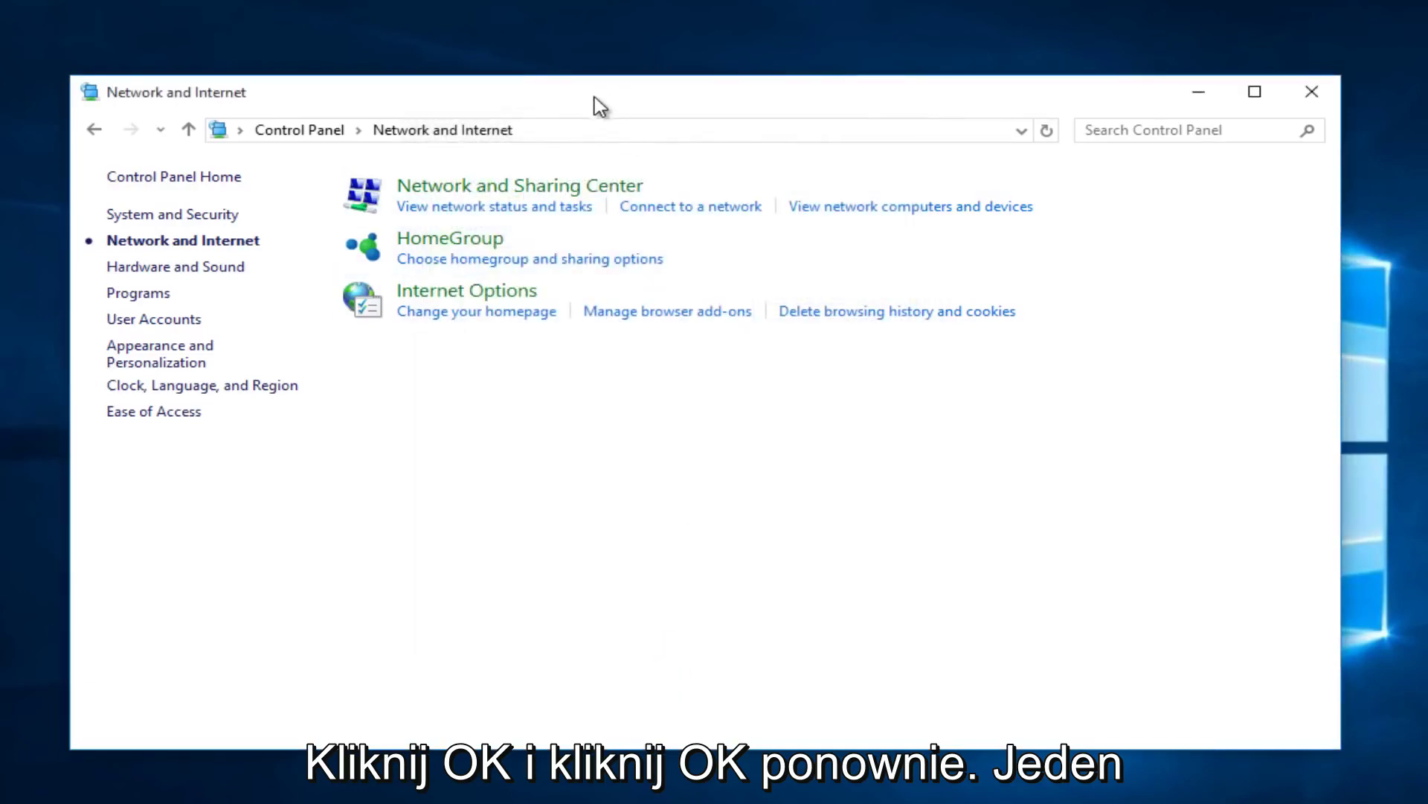
# Close the Control Panel Network and Internet window to reveal the desktop.
pyautogui.moveTo(593, 105); pyautogui.dragTo(599, 80)
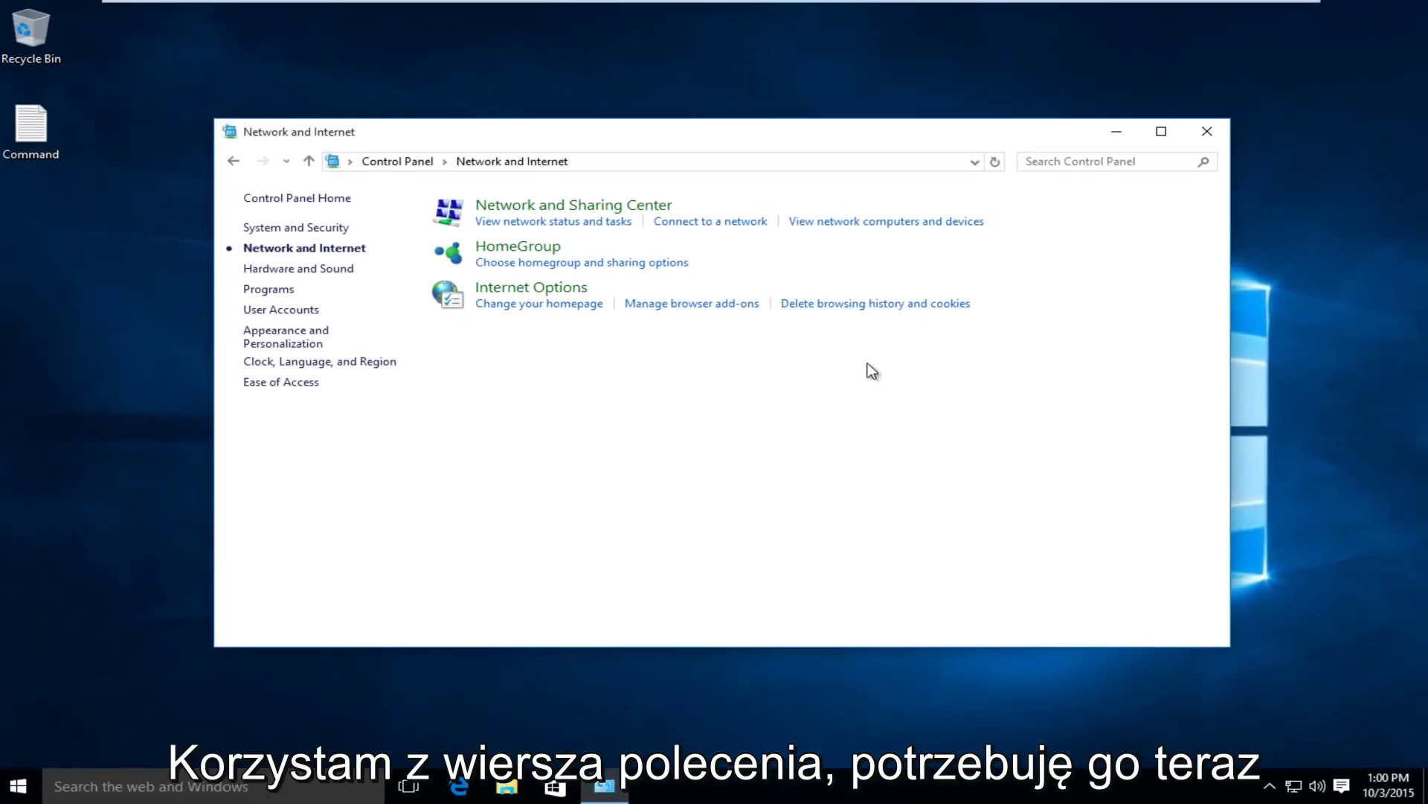
pyautogui.click(1206, 131)
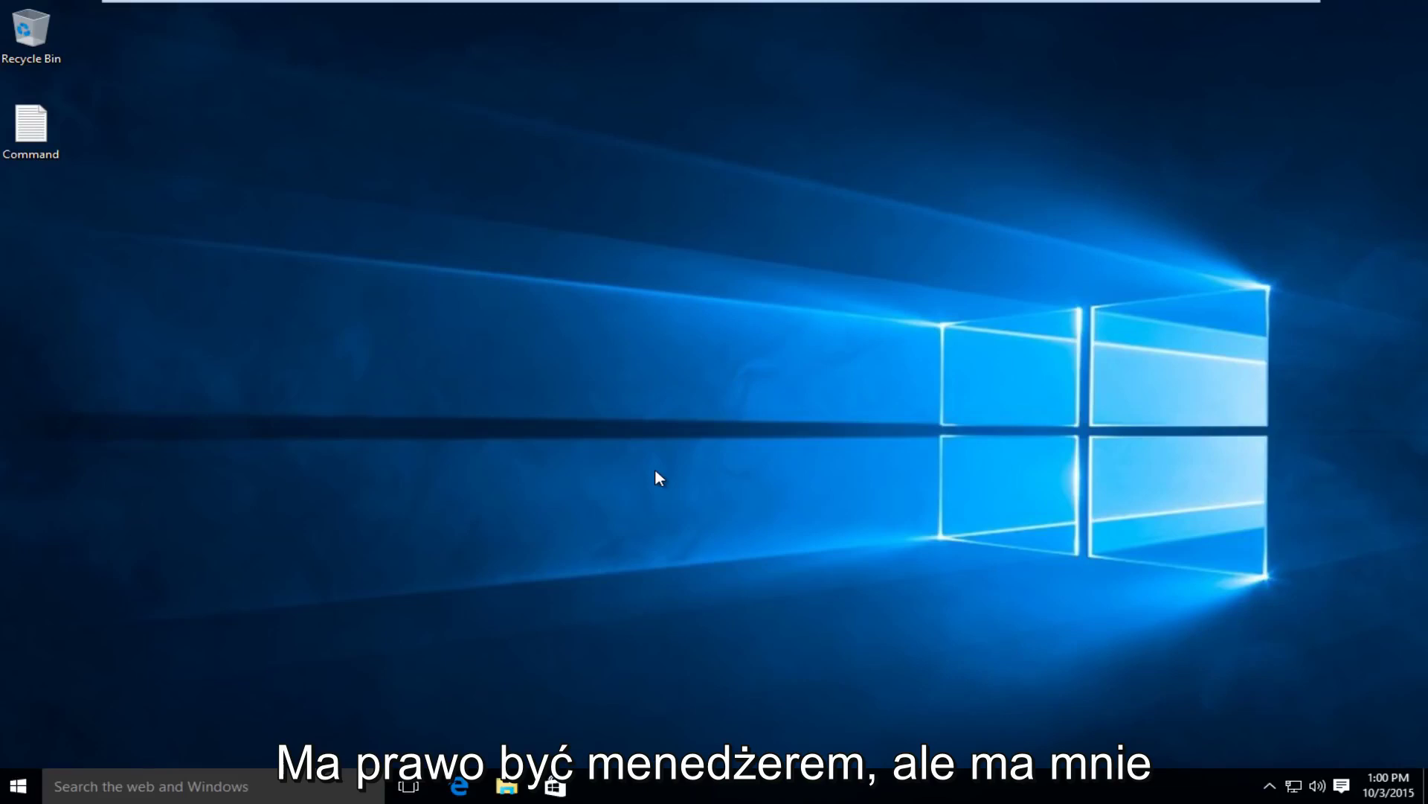
# Launch Task Manager from the taskbar menu and expand it to full details.
pyautogui.rightClick(736, 786)
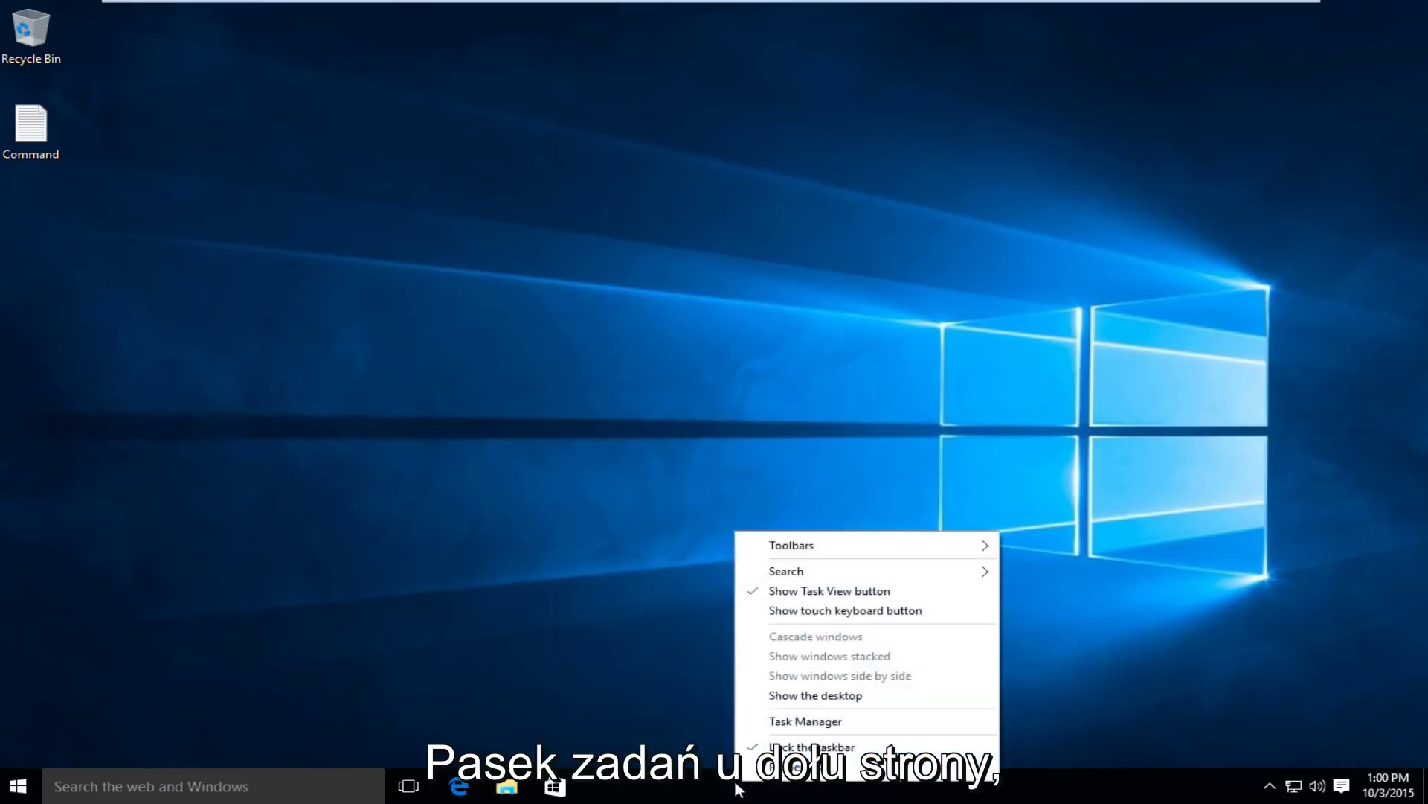
pyautogui.click(793, 721)
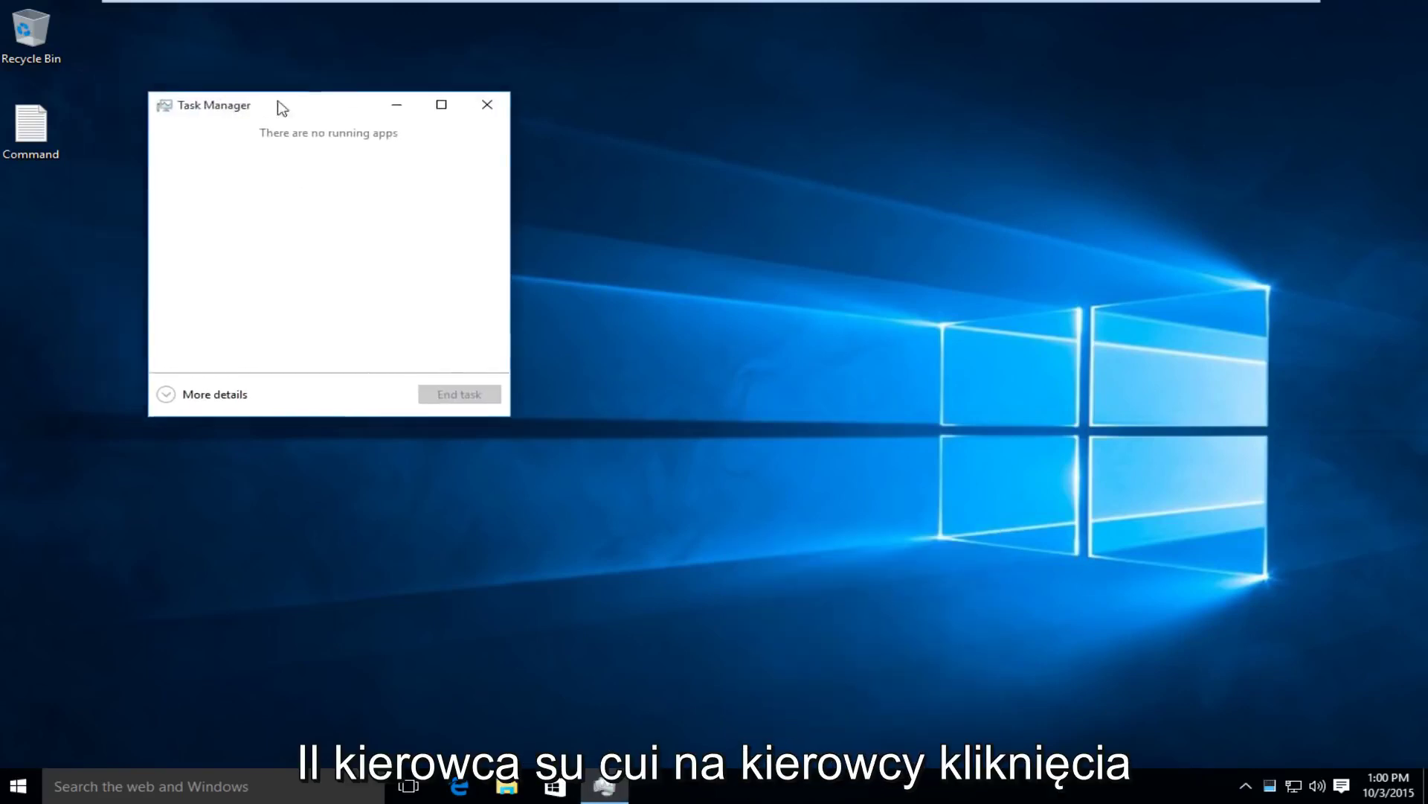
pyautogui.moveTo(281, 109); pyautogui.dragTo(560, 123)
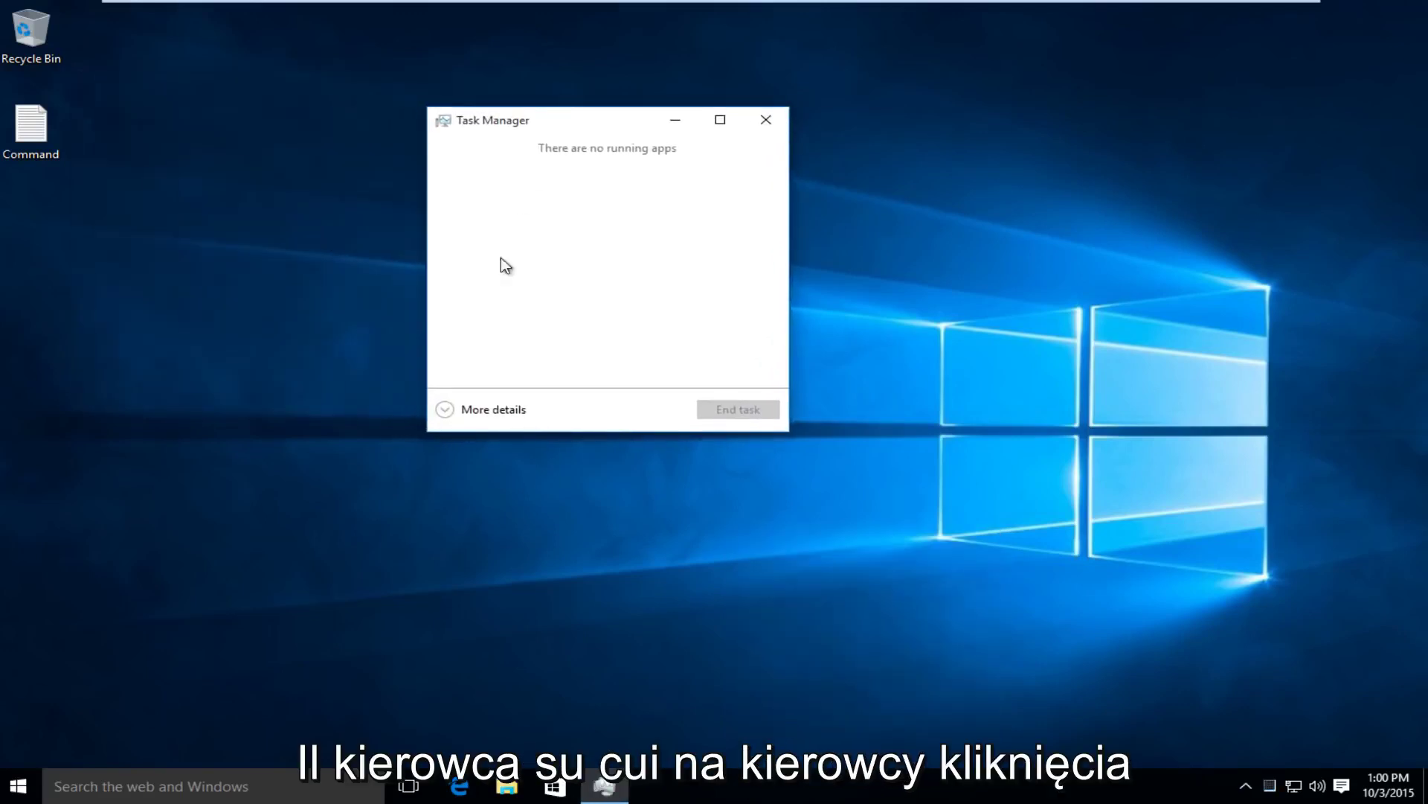
pyautogui.click(445, 411)
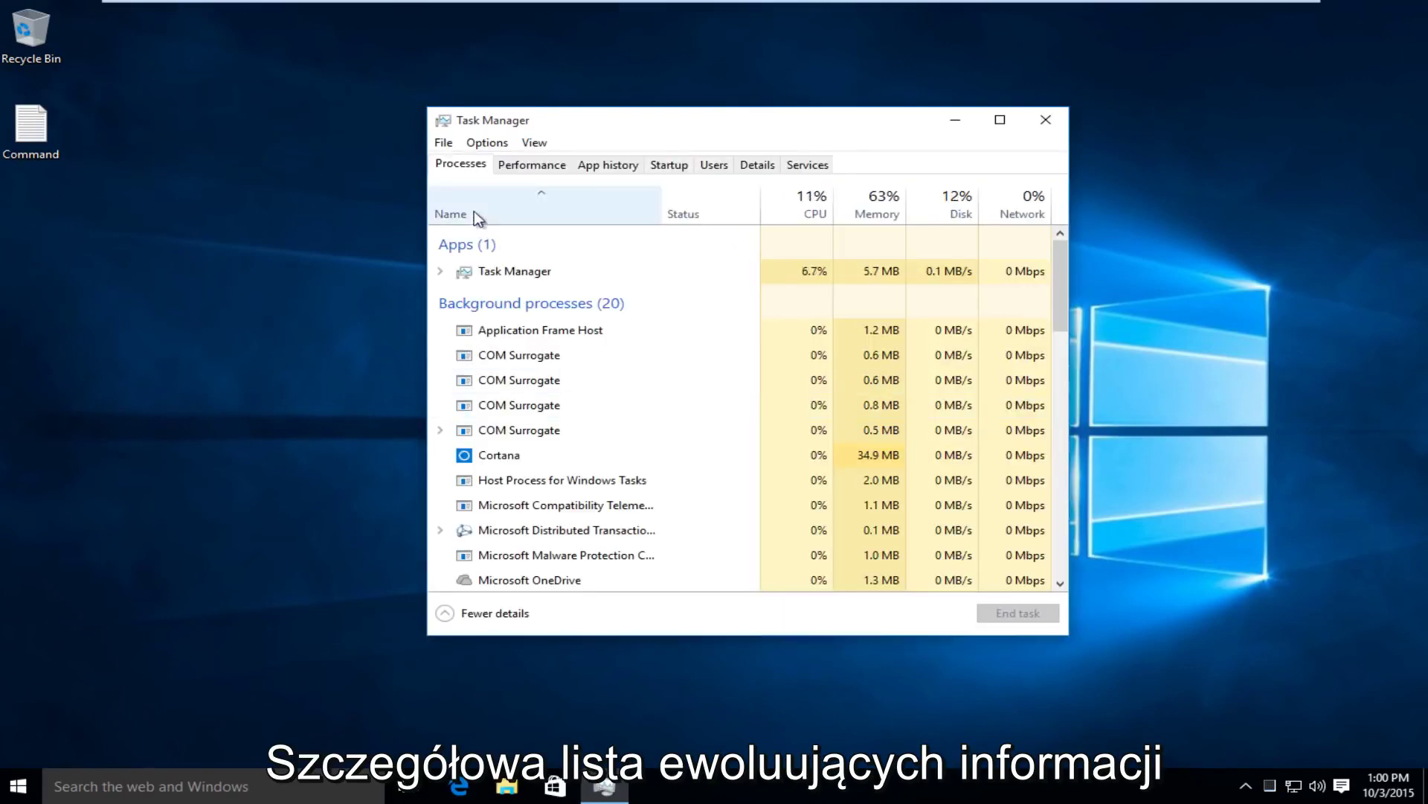
# Run 'cmd' as a new task with administrative privileges ticked.
pyautogui.click(444, 146)
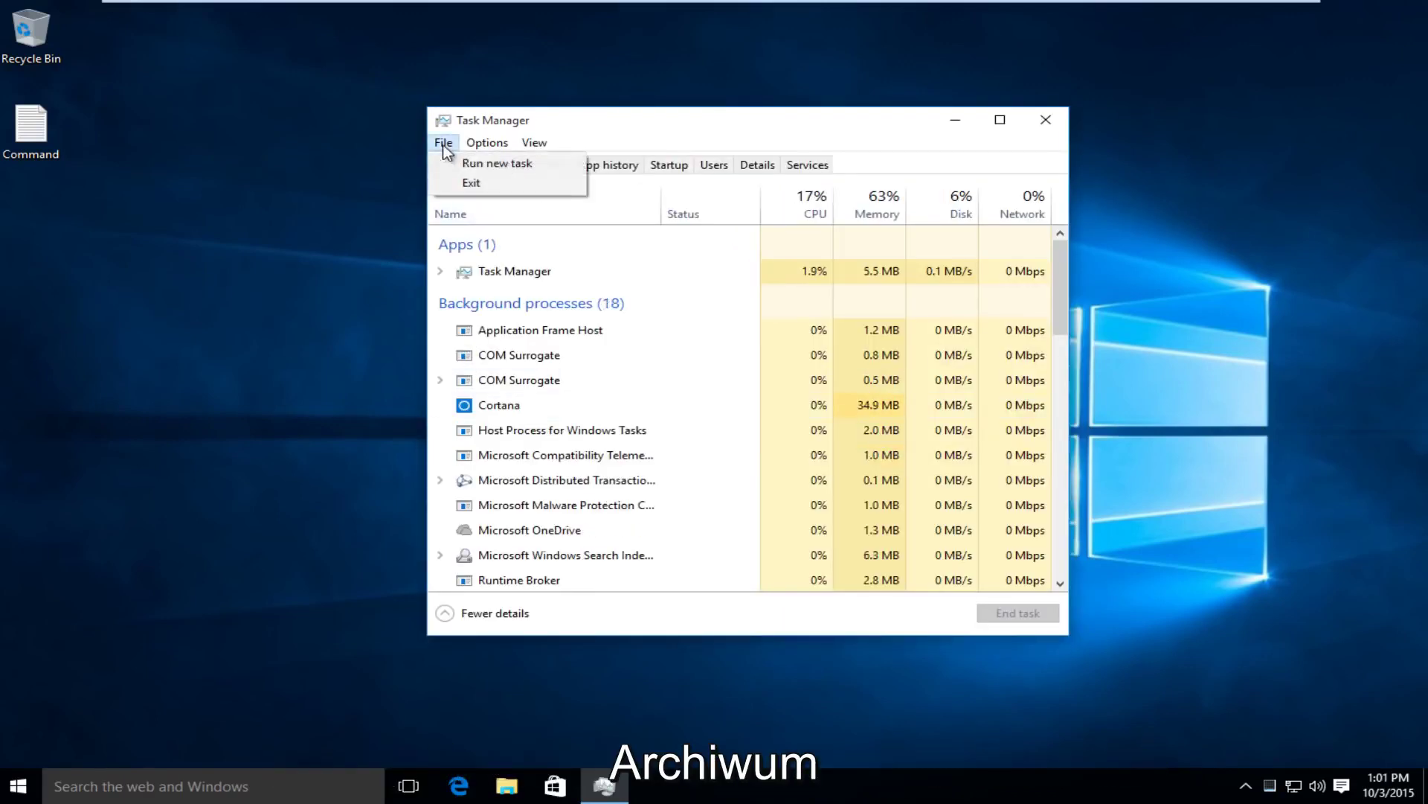
pyautogui.click(495, 169)
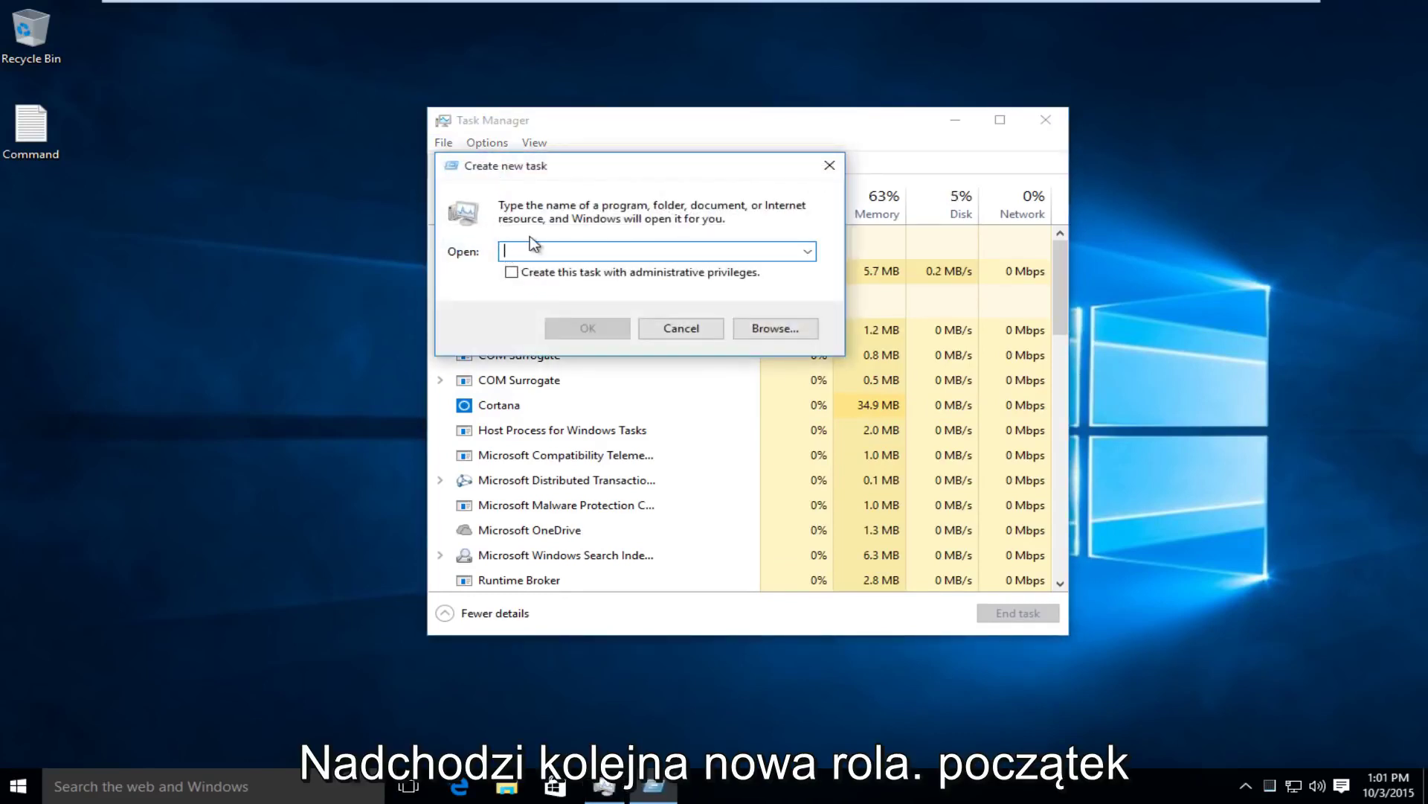
pyautogui.write('cmd')
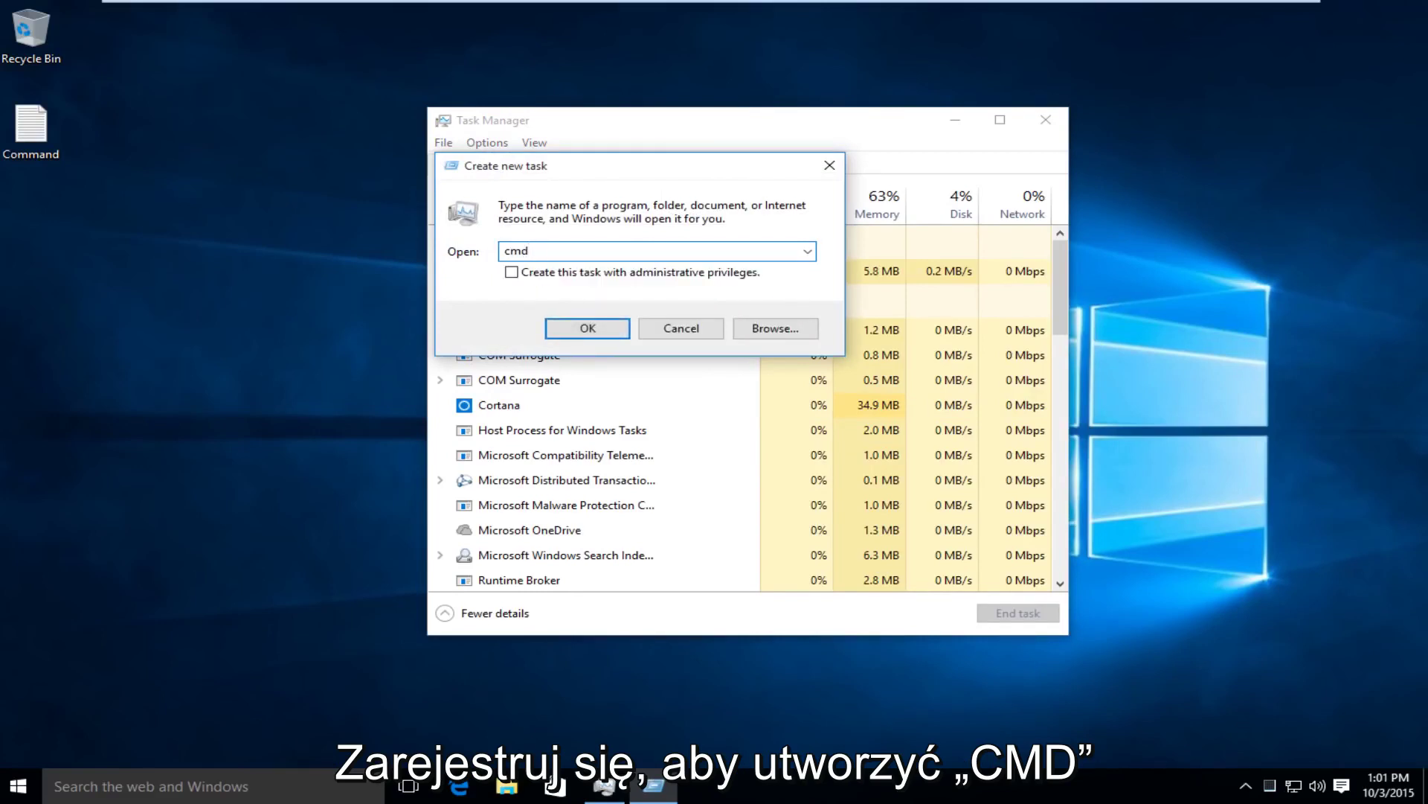
pyautogui.click(513, 275)
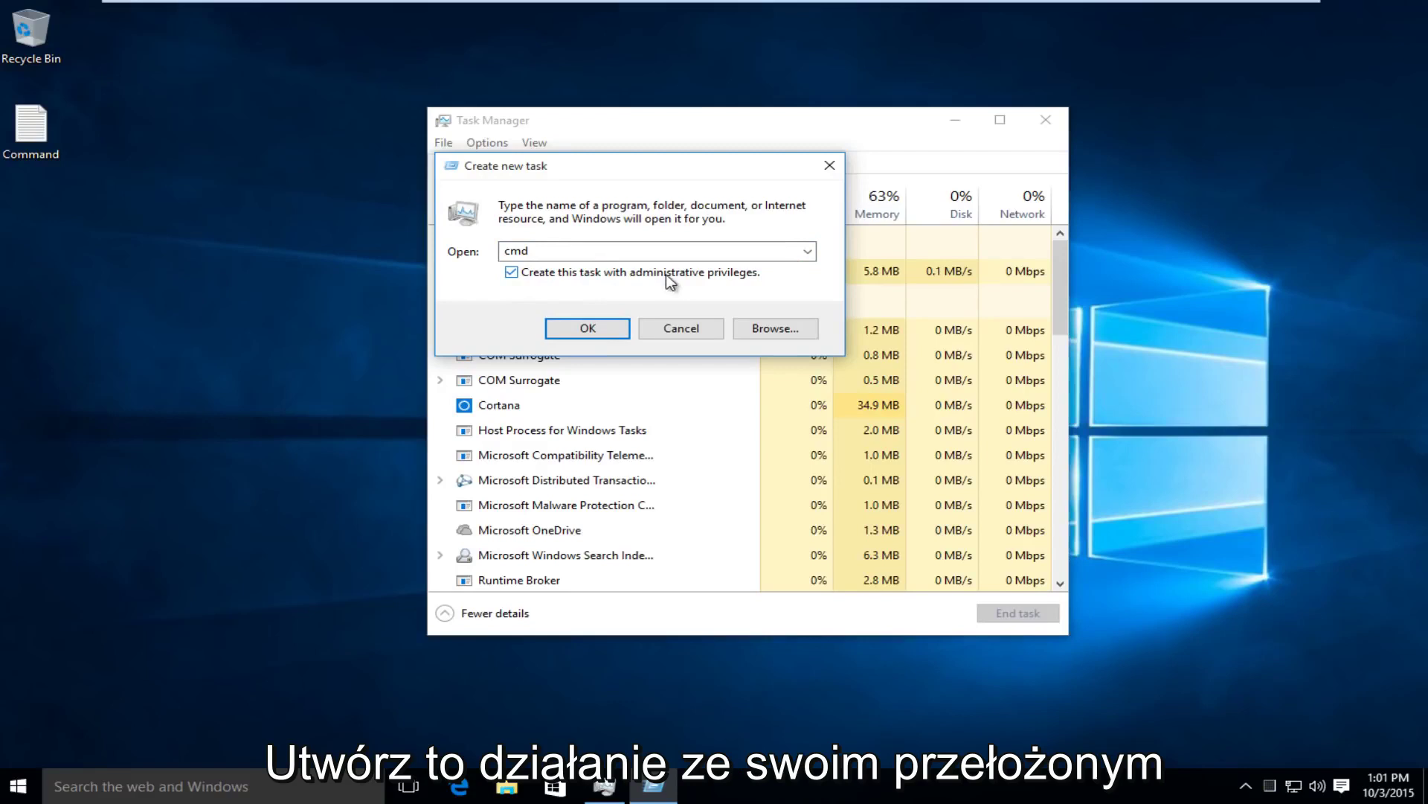
pyautogui.click(577, 329)
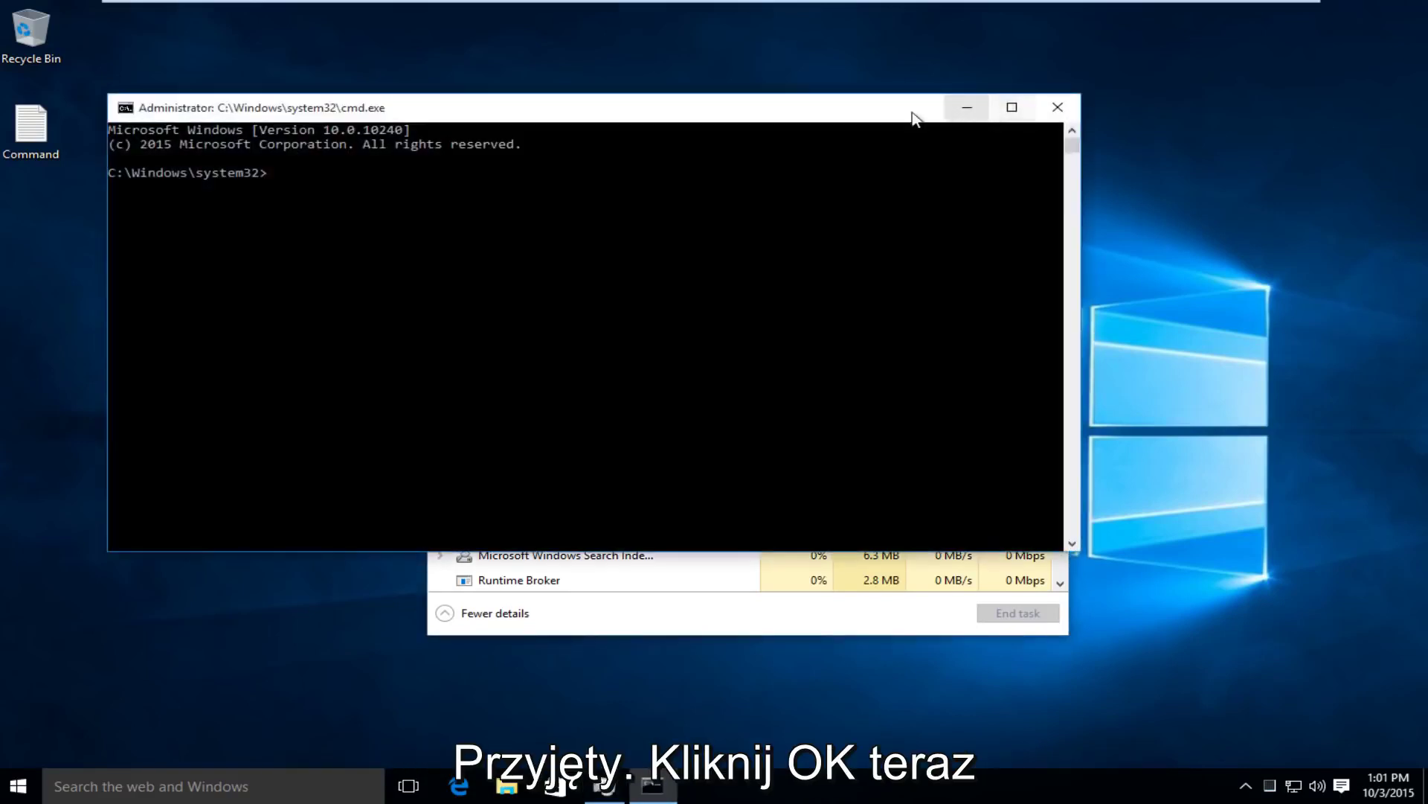
# Open the Command notes file in Notepad and arrange it beside the Command Prompt.
pyautogui.moveTo(915, 118); pyautogui.dragTo(985, 201)
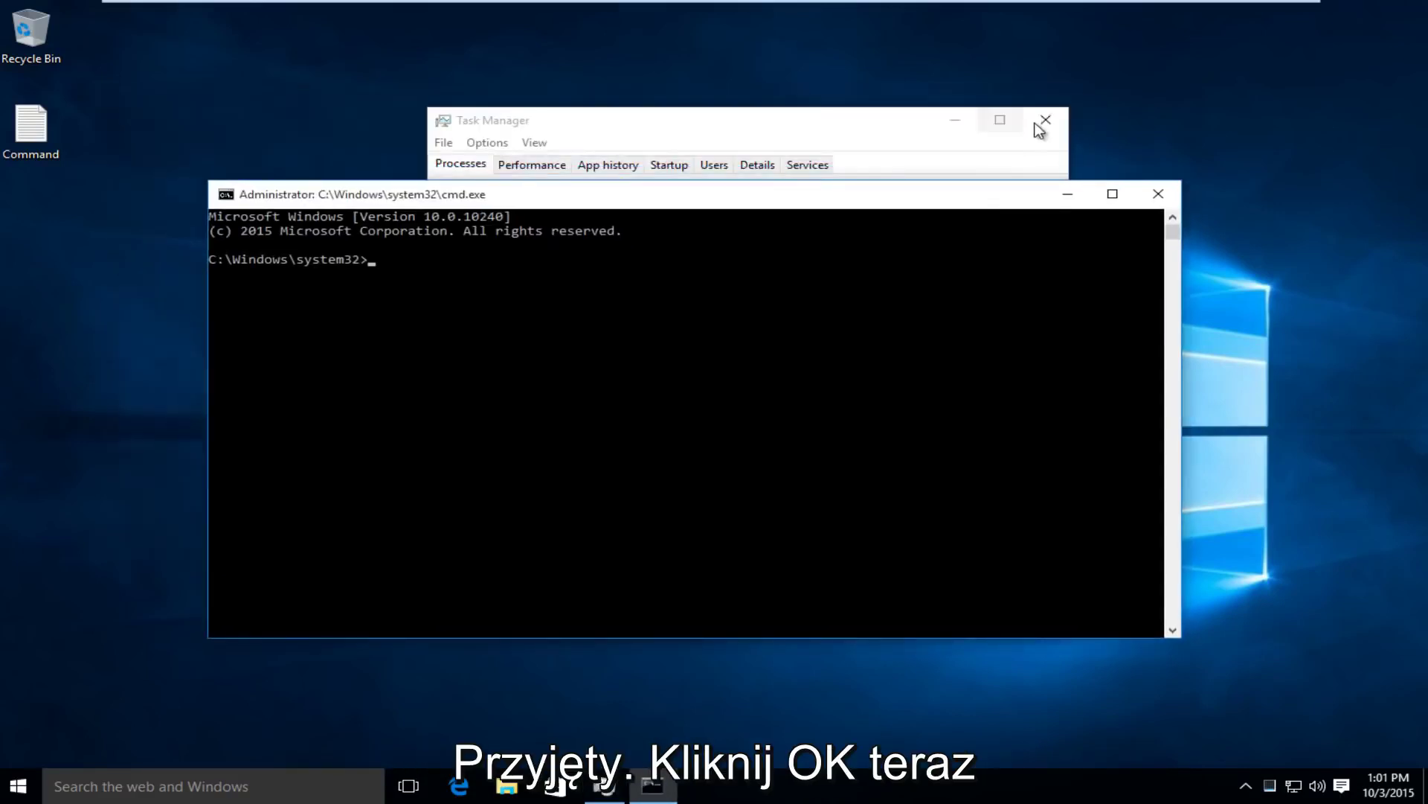
pyautogui.moveTo(807, 206); pyautogui.dragTo(825, 174)
pyautogui.doubleClick(36, 125)
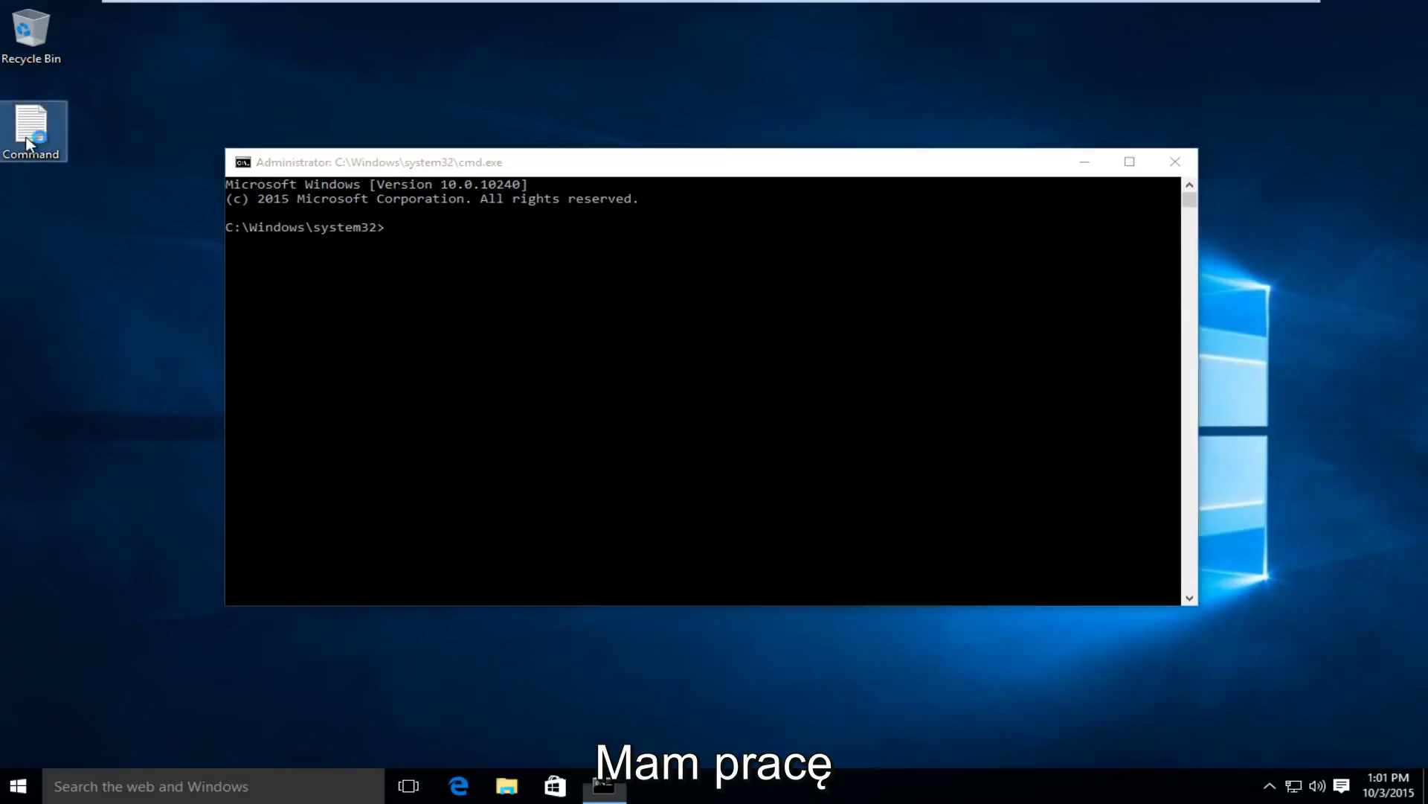
pyautogui.moveTo(446, 213); pyautogui.dragTo(857, 186)
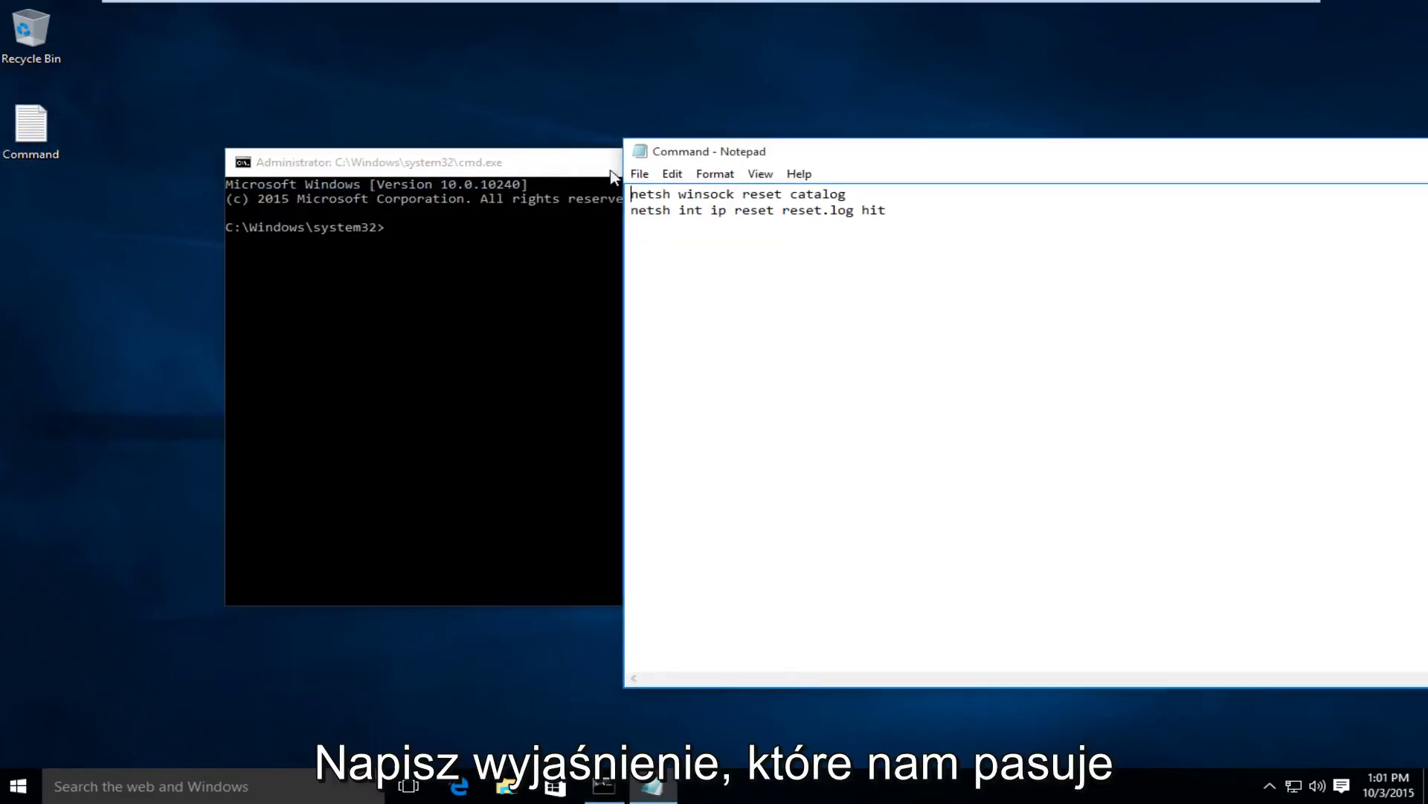
pyautogui.click(540, 170)
pyautogui.moveTo(1233, 162); pyautogui.dragTo(1360, 181)
# Copy 'netsh winsock reset catalog' from the notes and run it in Command Prompt.
pyautogui.moveTo(966, 206); pyautogui.dragTo(753, 205)
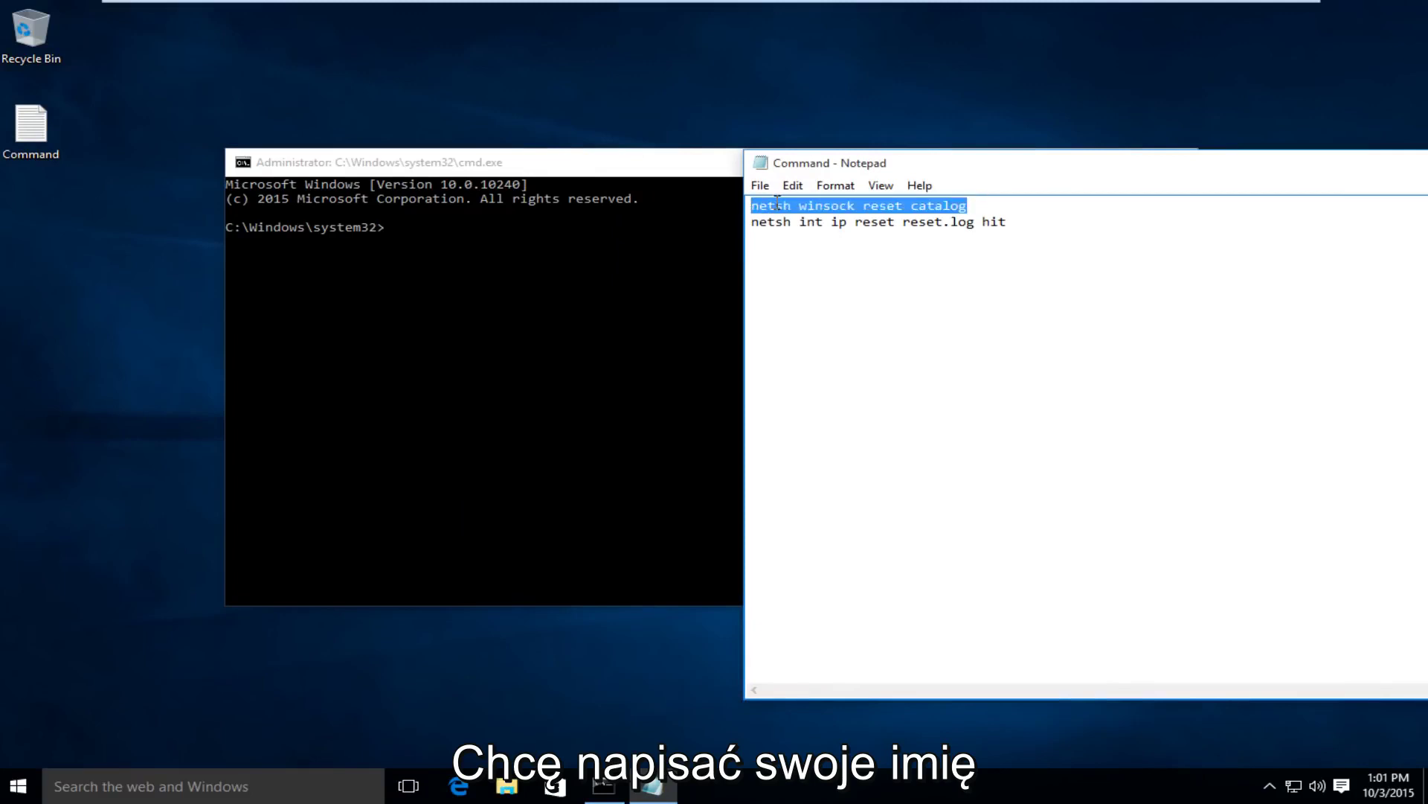
pyautogui.rightClick(776, 205)
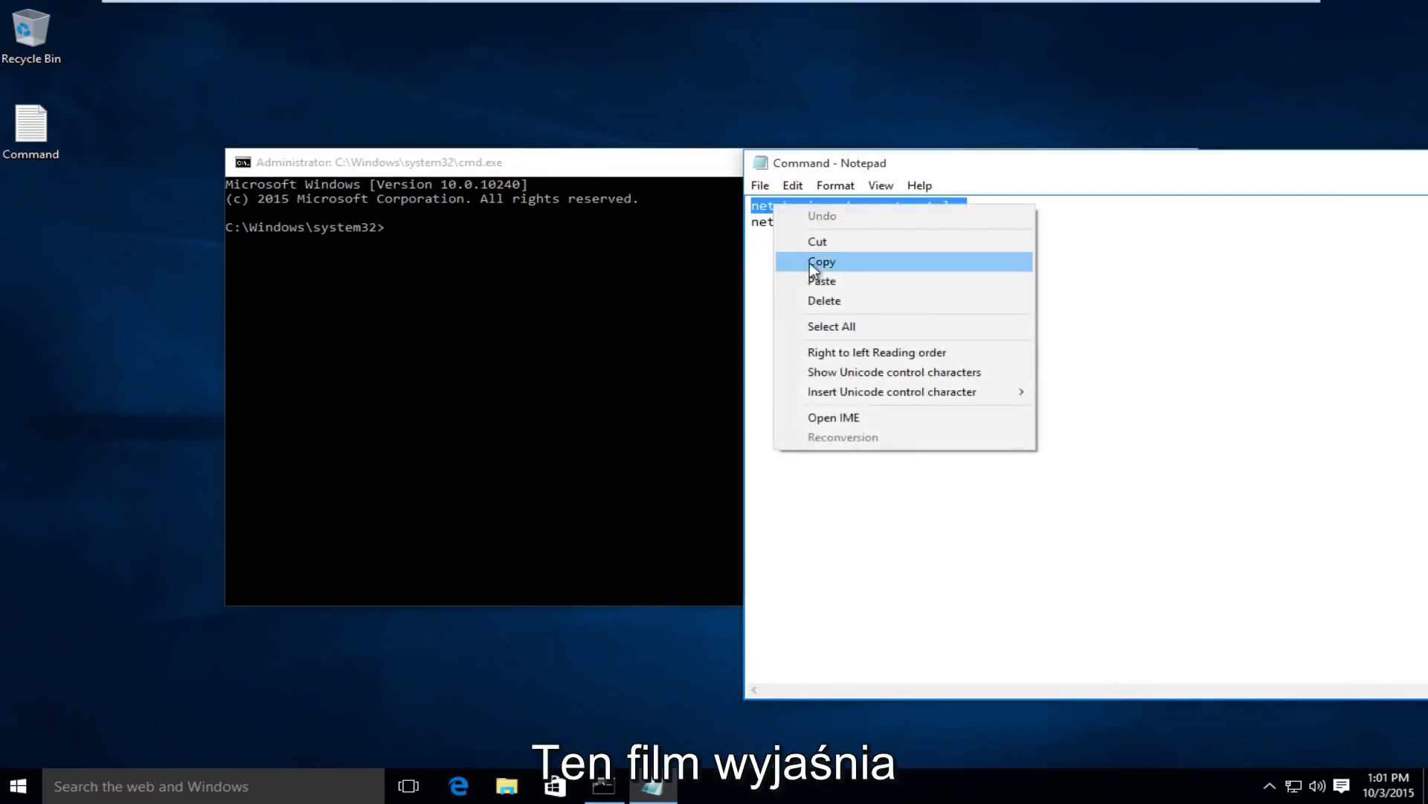
pyautogui.click(810, 262)
pyautogui.click(633, 170)
pyautogui.click(452, 227)
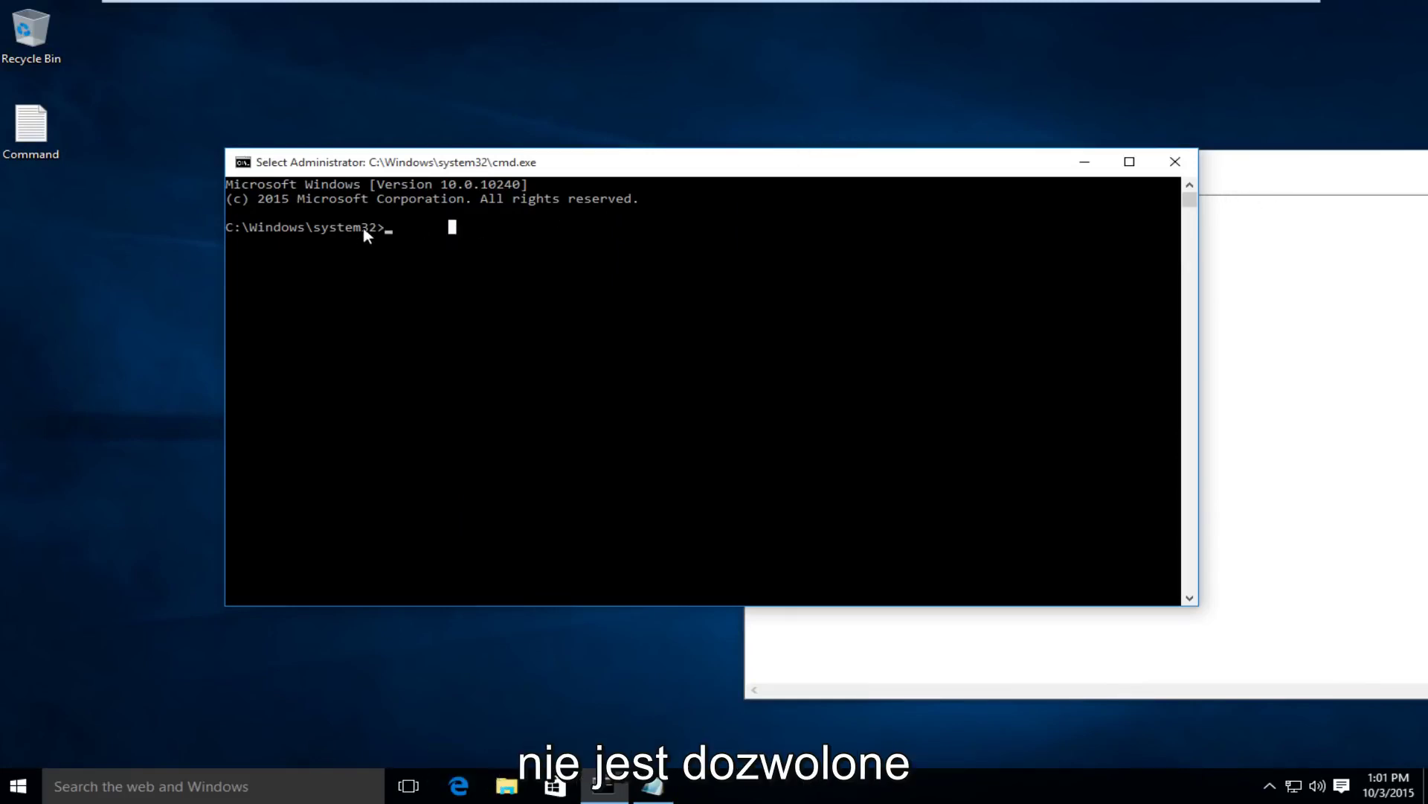
pyautogui.click(395, 233)
pyautogui.hotkey('ctrl', 'v')
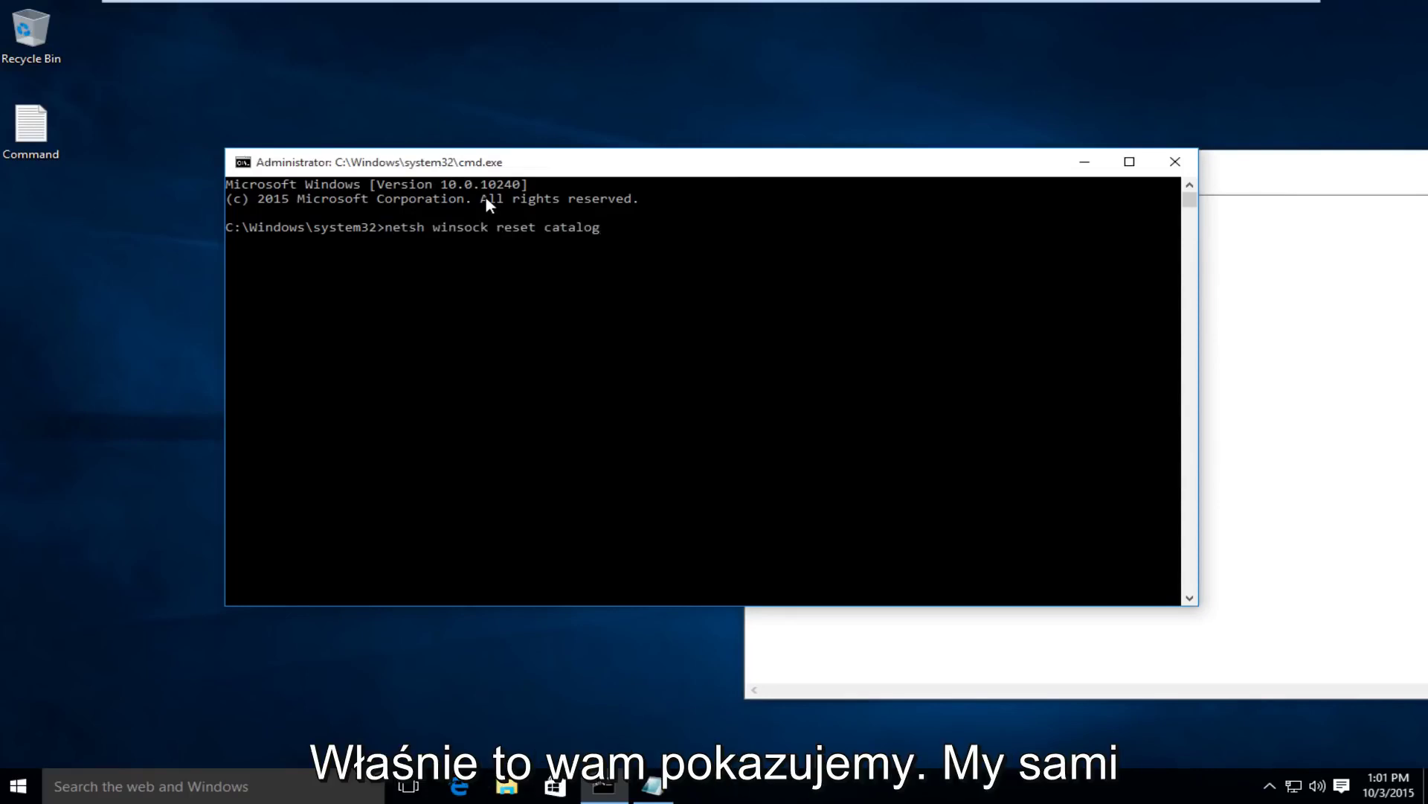
pyautogui.press('Return')
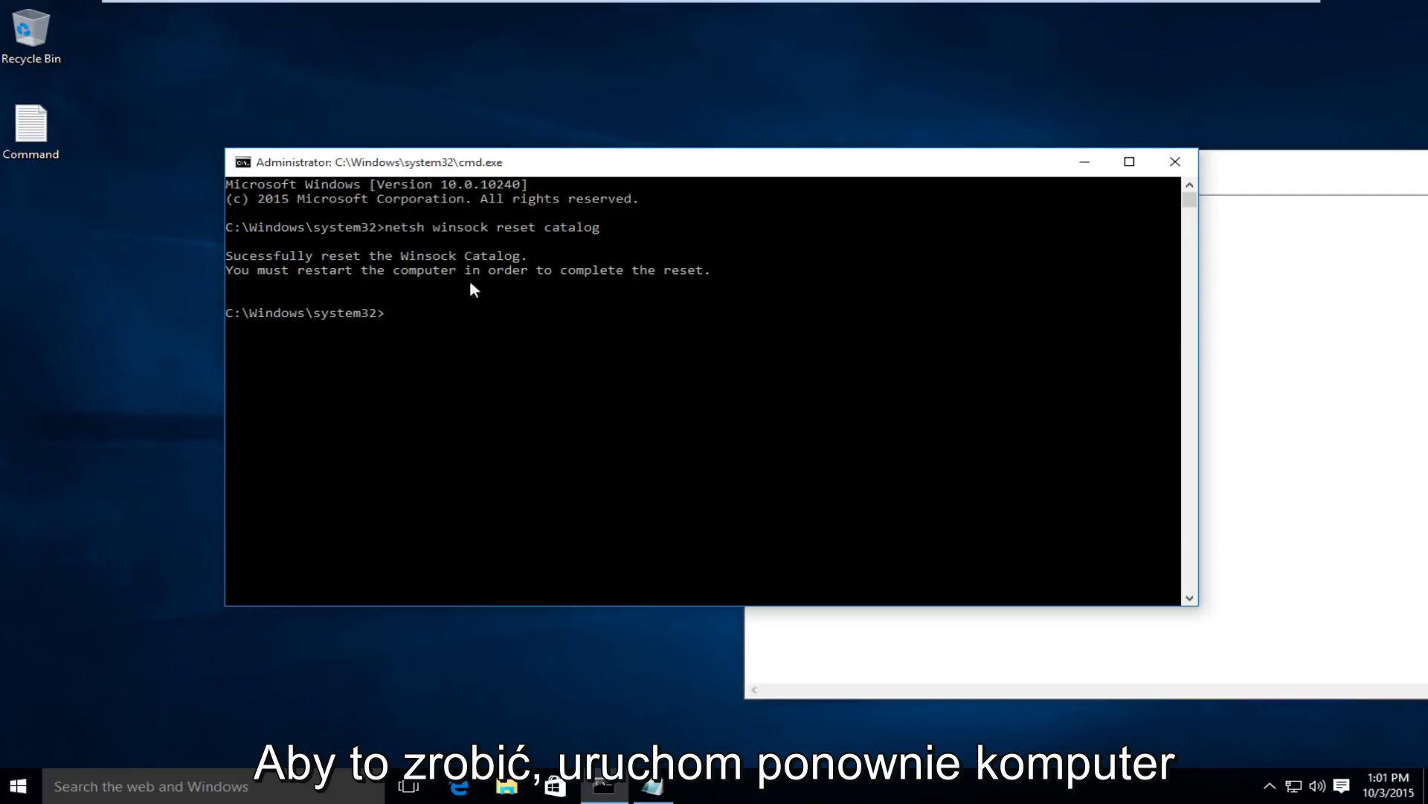
# Copy 'netsh int ip reset reset.log hit' from the notes and run it in Command Prompt.
pyautogui.click(1213, 277)
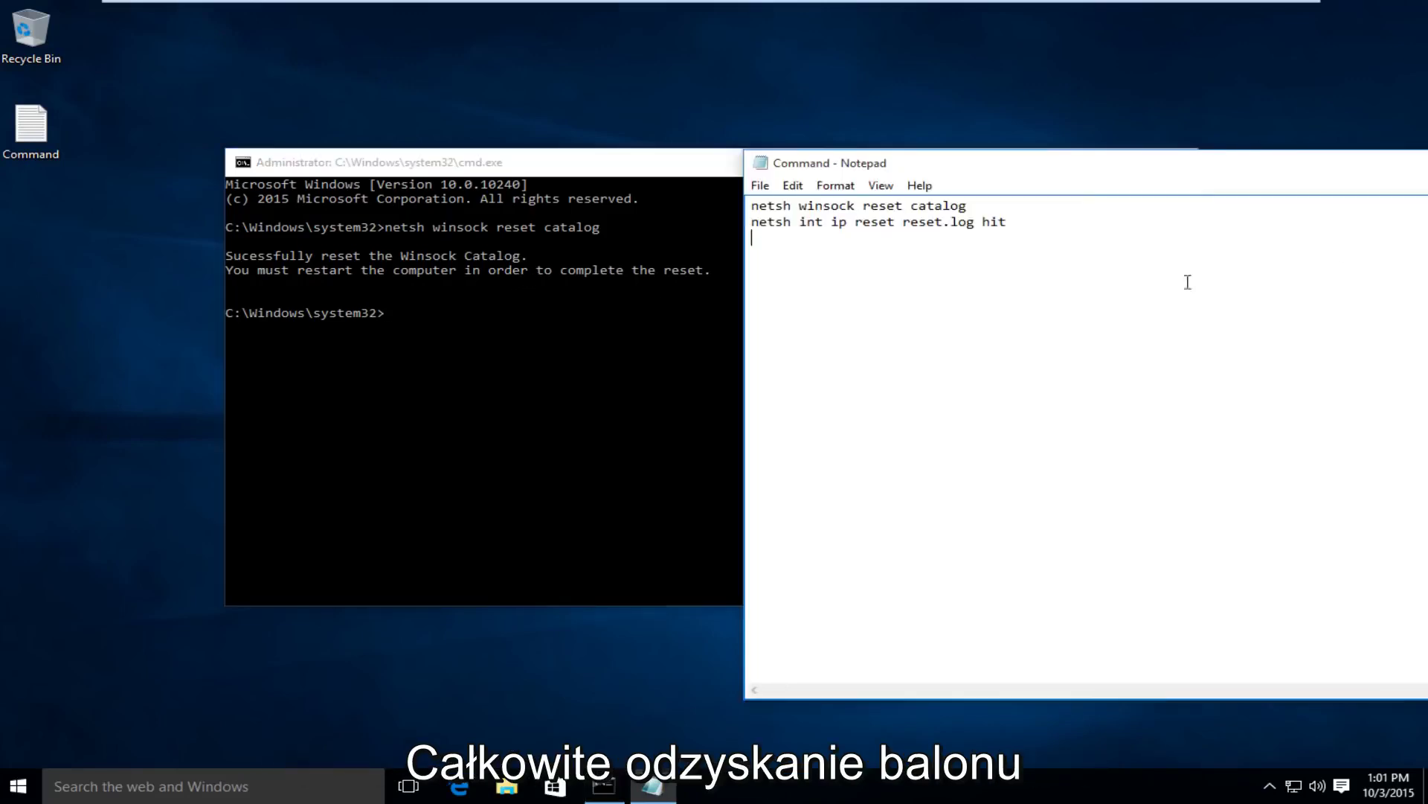
pyautogui.moveTo(1058, 223); pyautogui.dragTo(748, 223)
pyautogui.rightClick(766, 228)
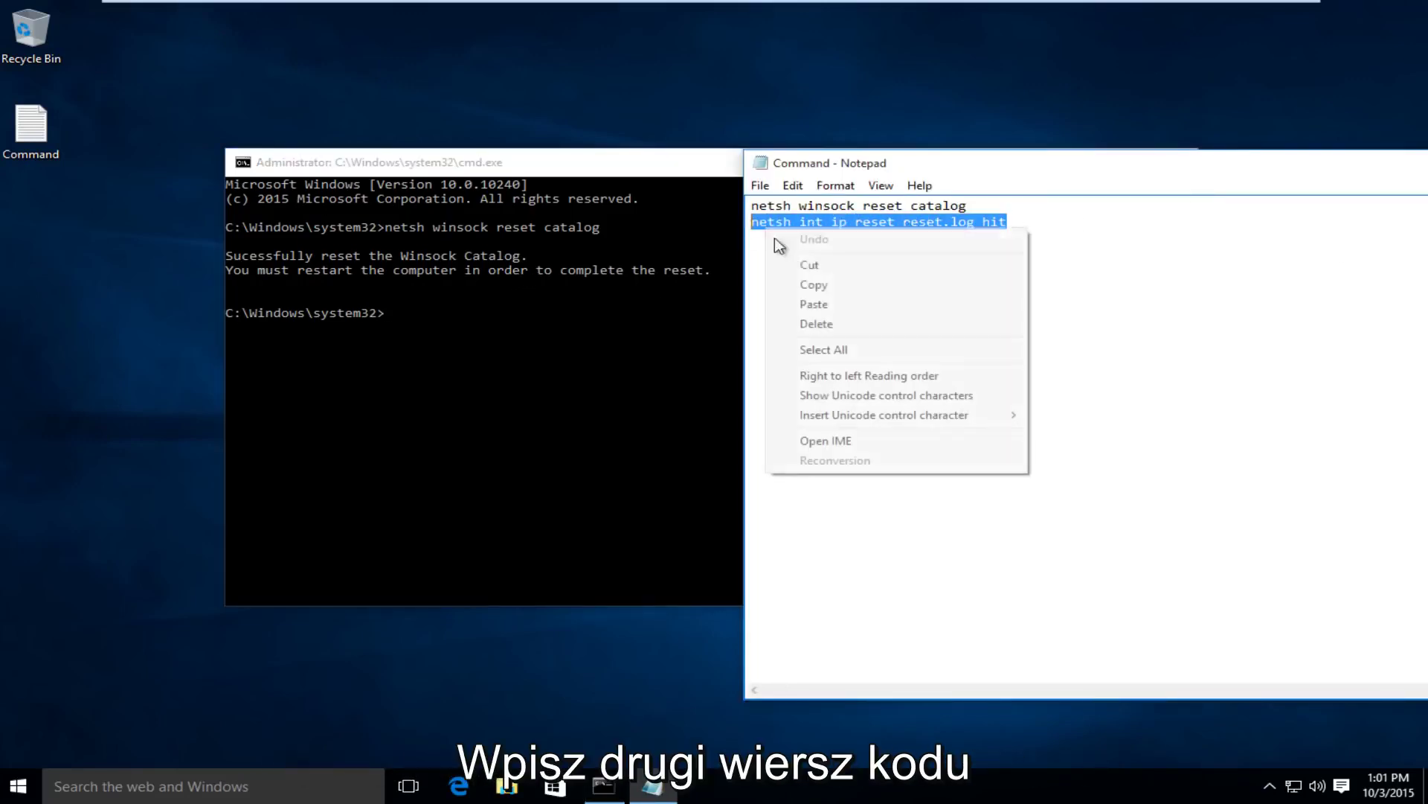
pyautogui.click(804, 288)
pyautogui.click(479, 308)
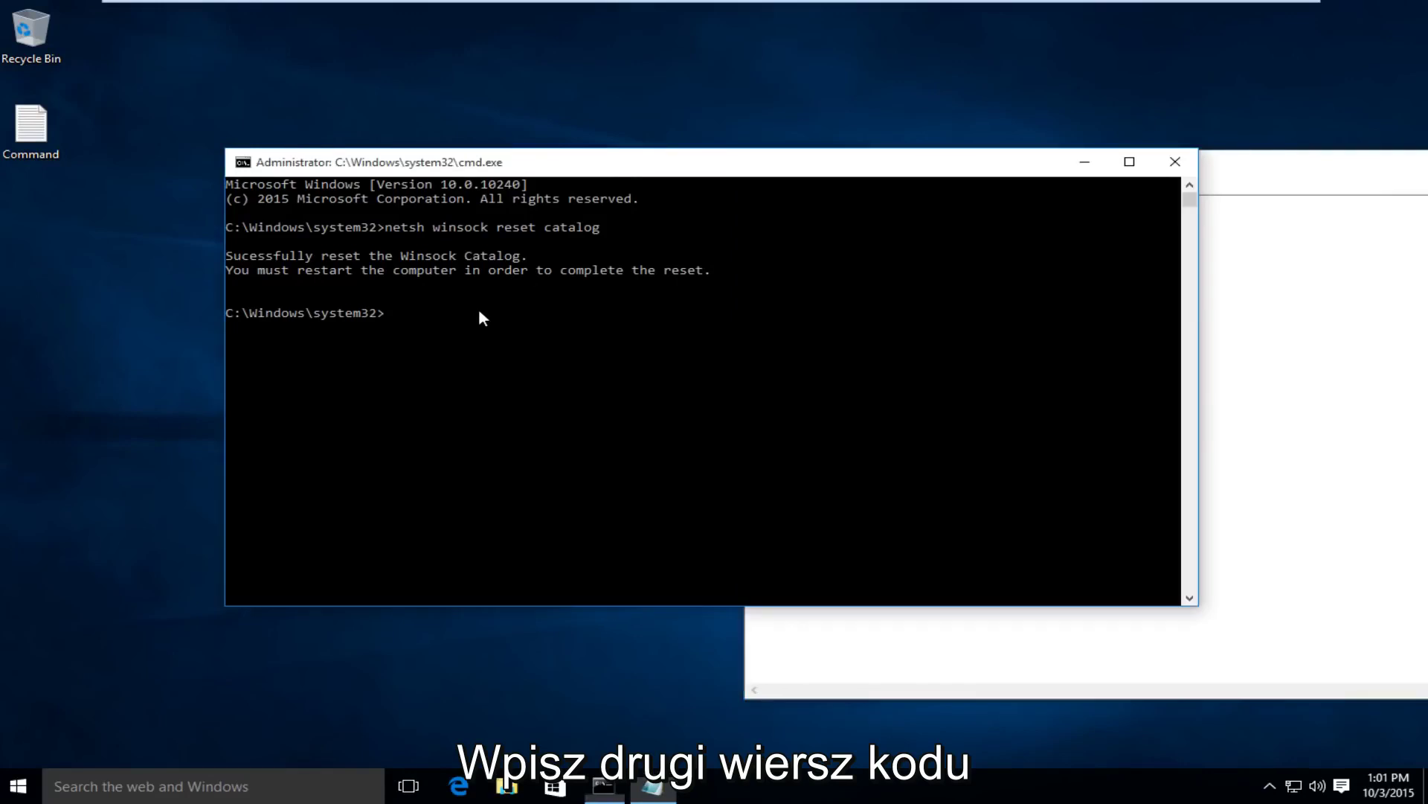
pyautogui.click(428, 314)
pyautogui.rightClick(517, 301)
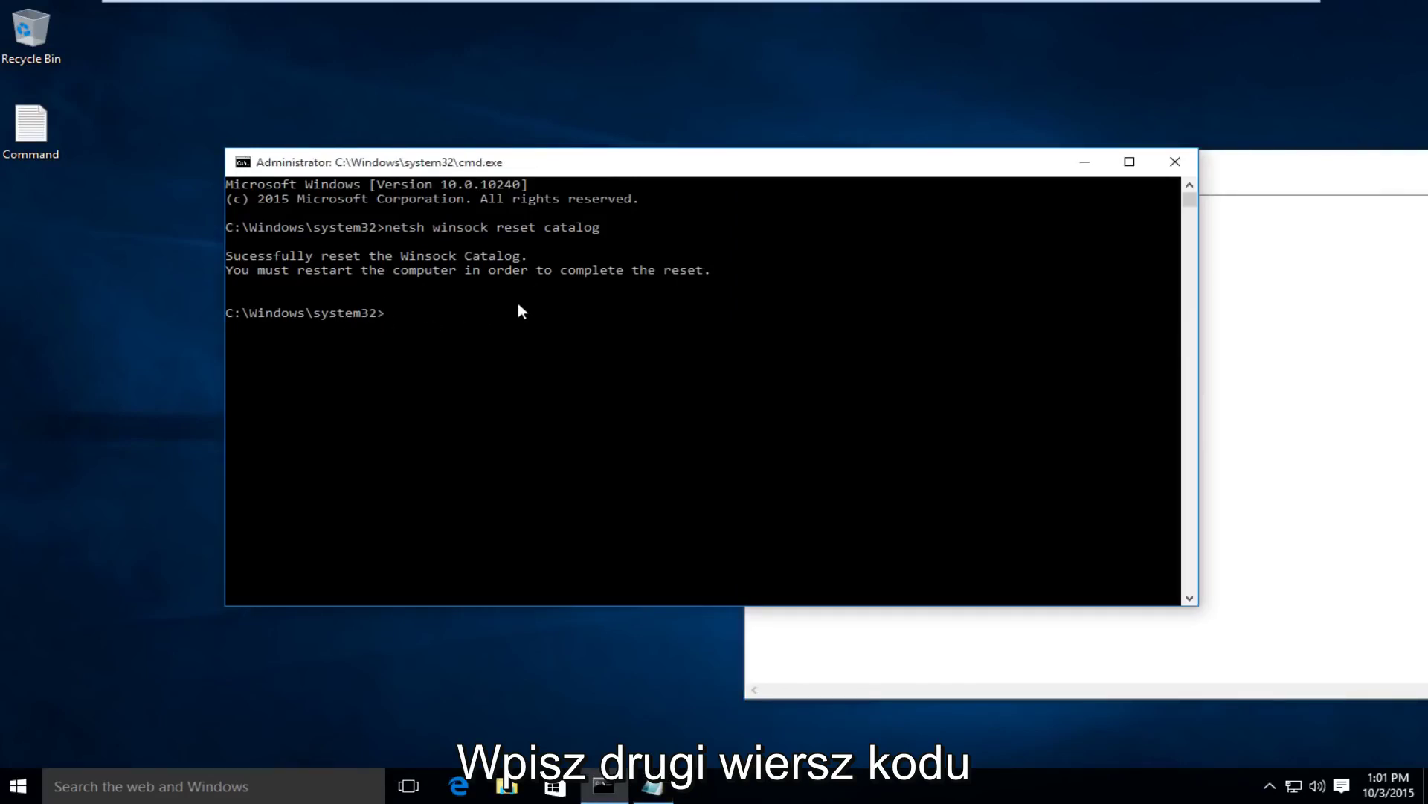
pyautogui.rightClick(516, 301)
pyautogui.press('Return')
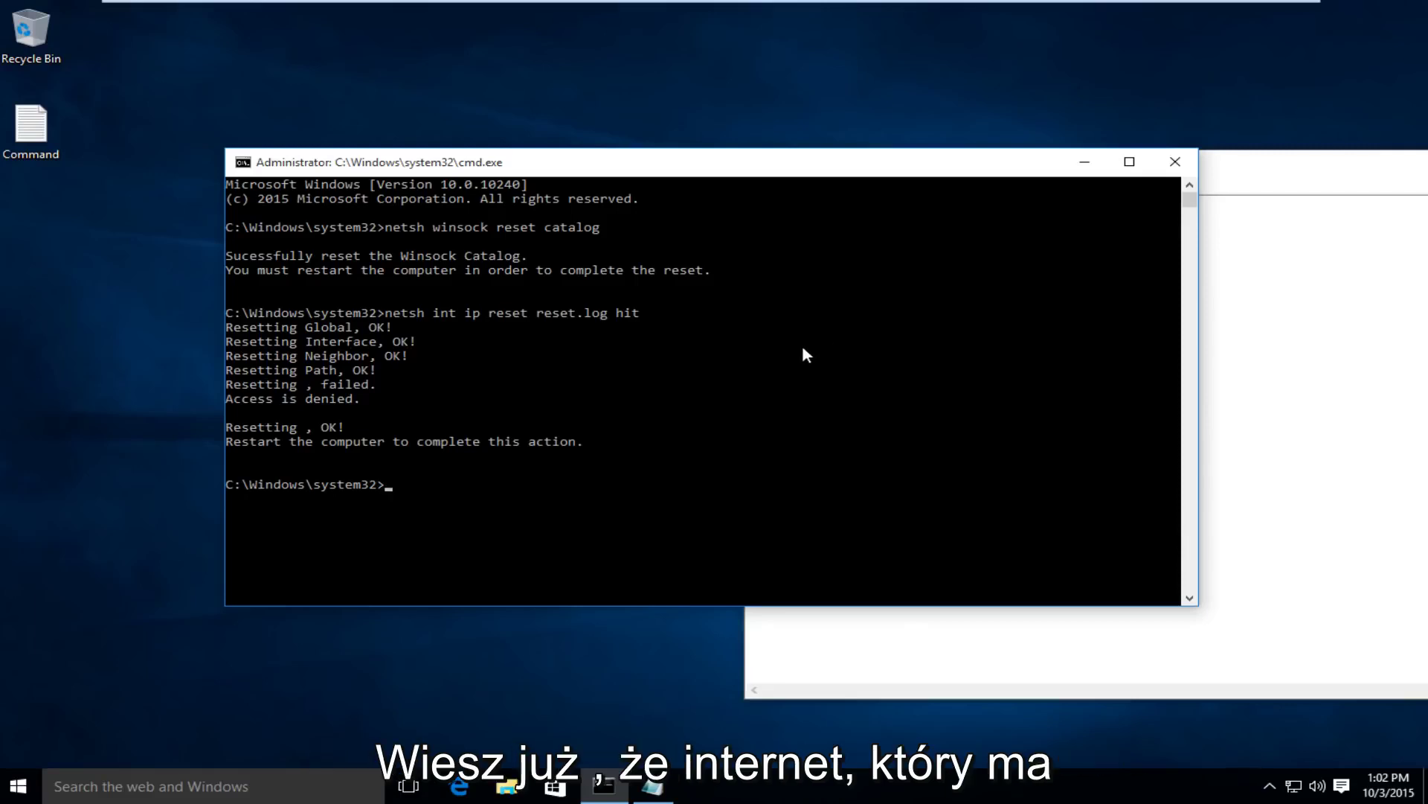
# Close the Notepad notes and make the Command Prompt window slightly taller.
pyautogui.click(1240, 171)
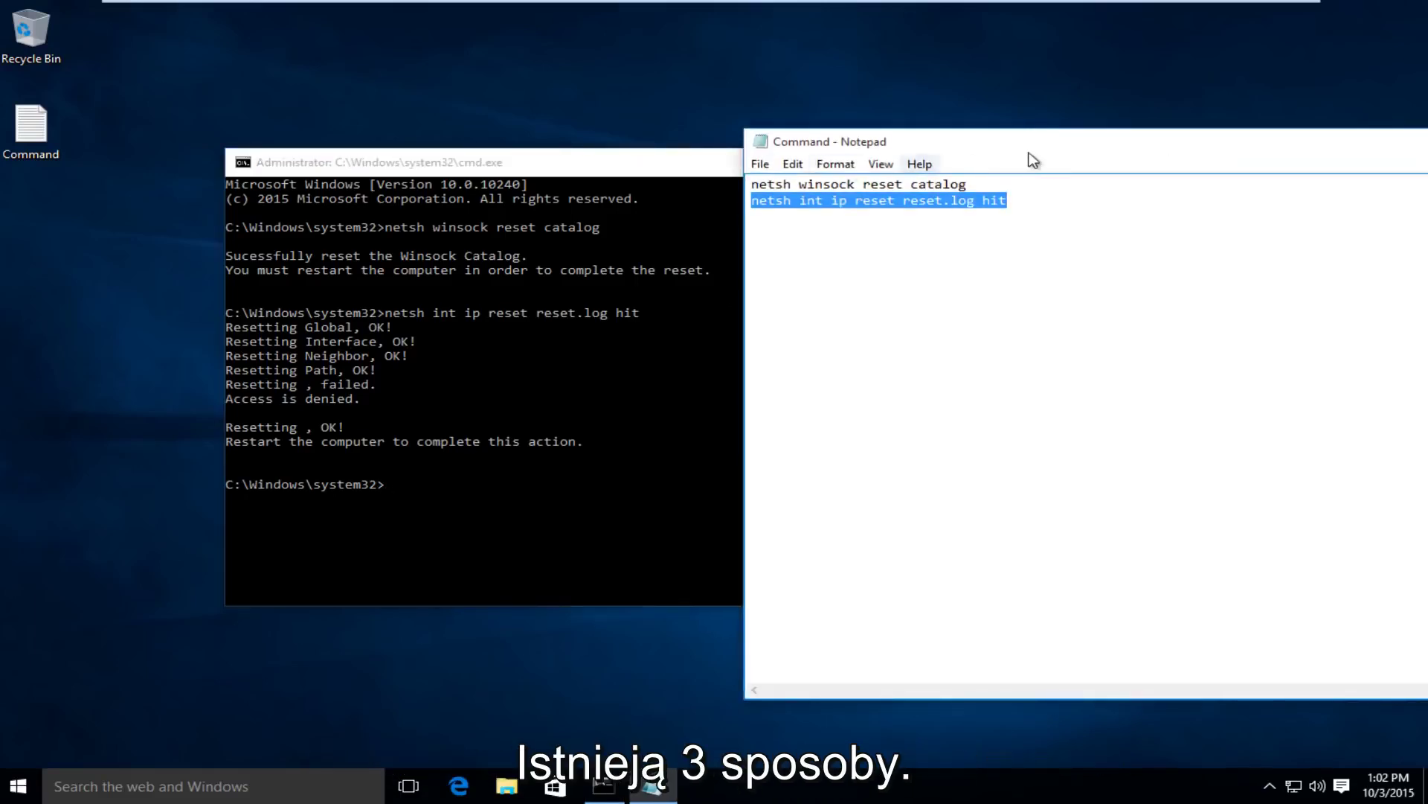
pyautogui.moveTo(1029, 155); pyautogui.dragTo(636, 153)
pyautogui.click(1366, 140)
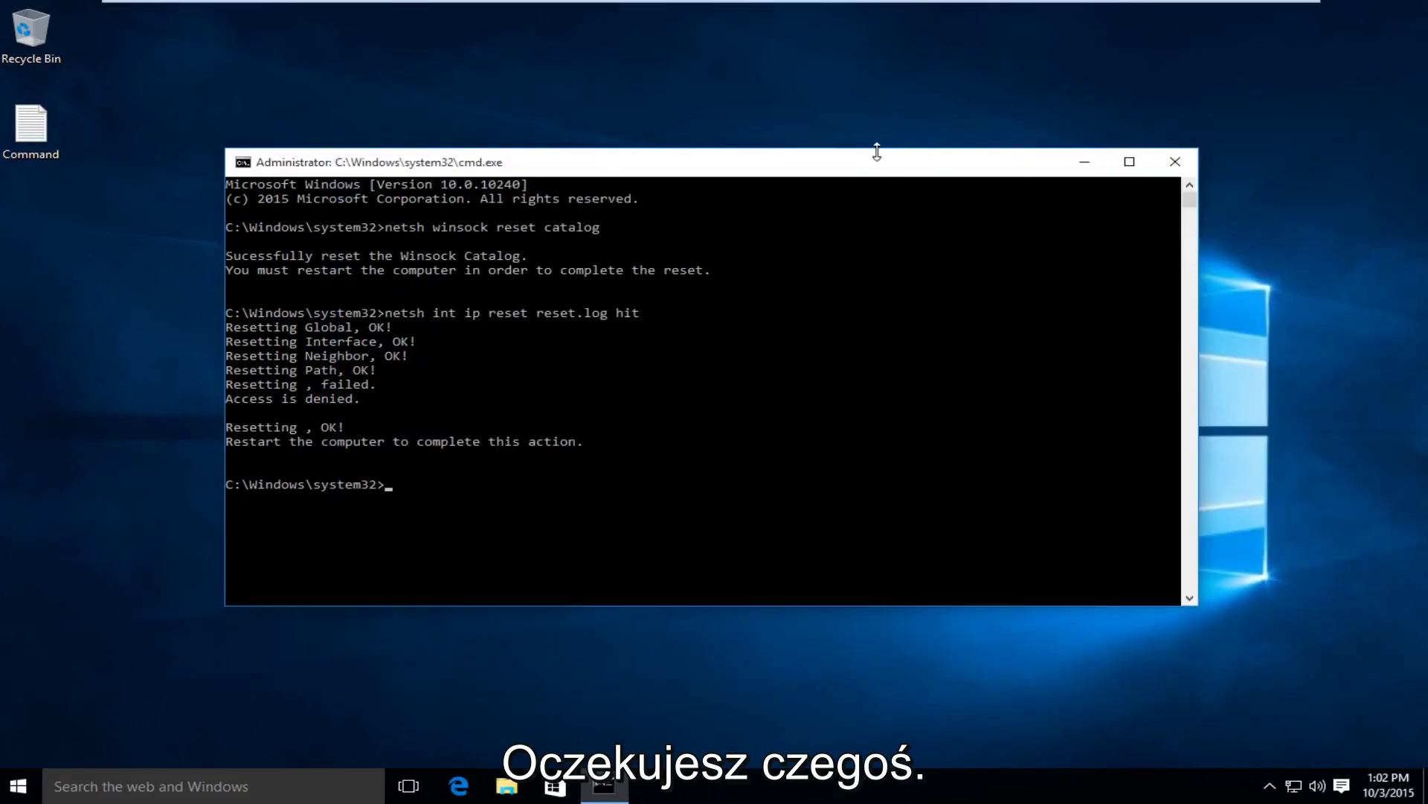
pyautogui.moveTo(877, 148); pyautogui.dragTo(893, 130)
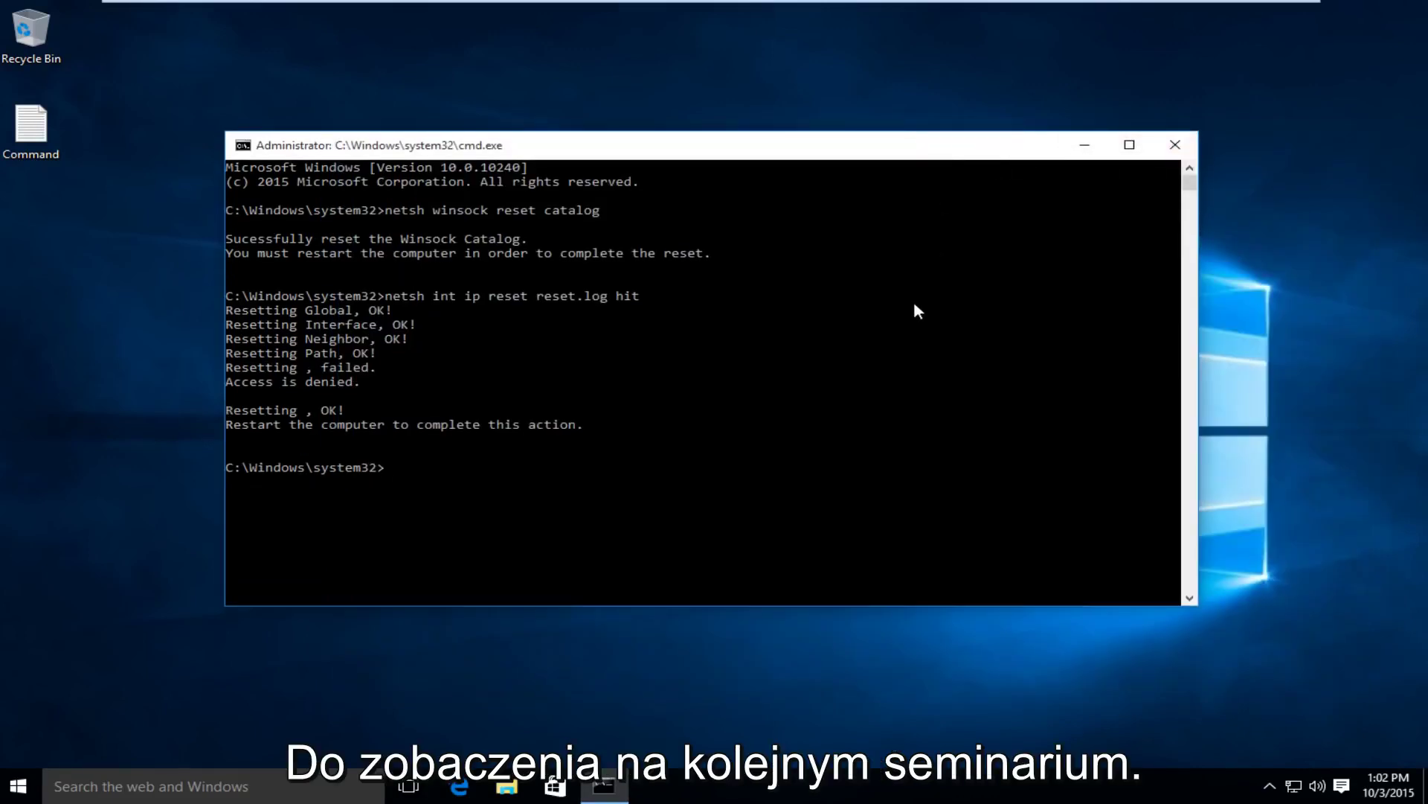